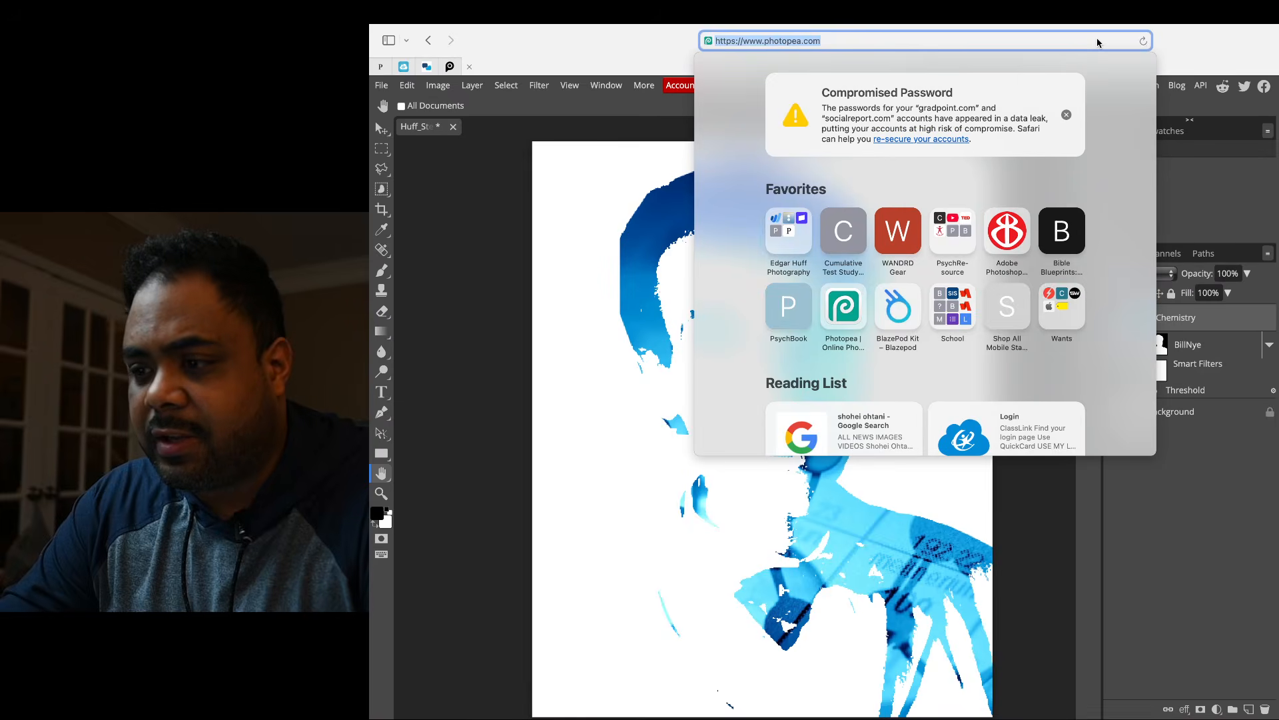
Step: Load photopea.com in the browser to get a fresh editor start page
type("photoe")
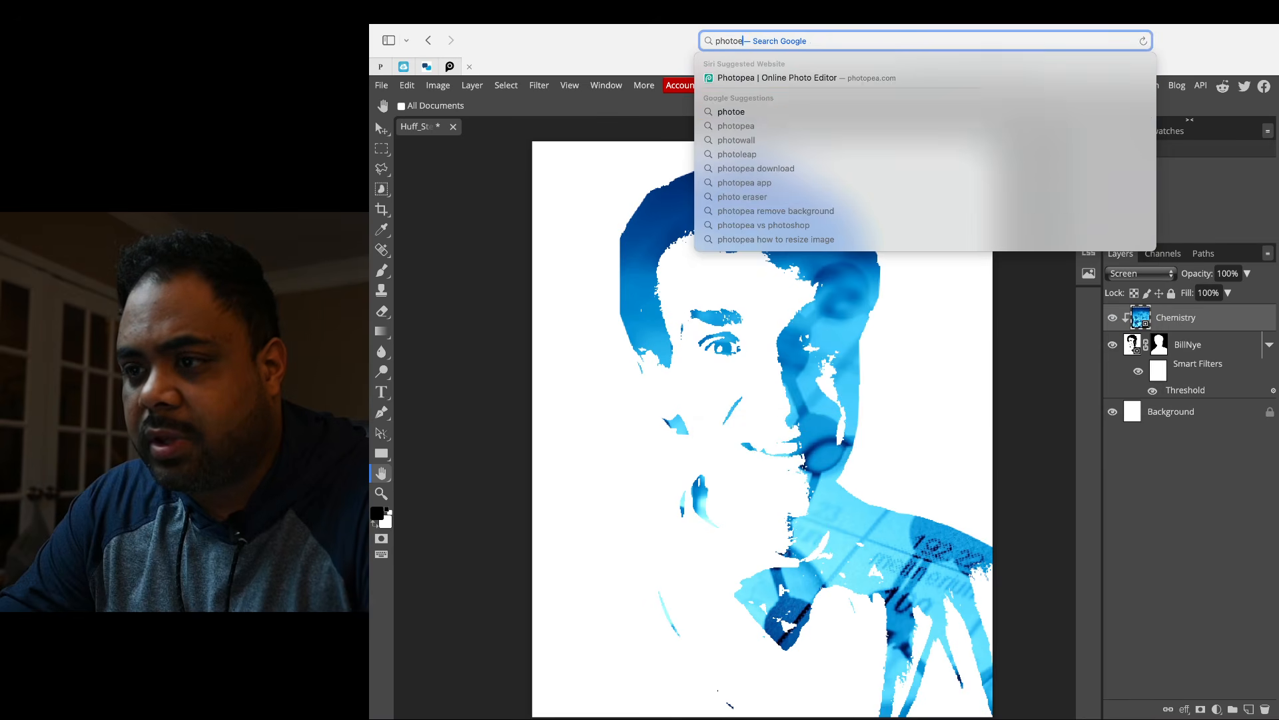
key("BackSpace")
type("pea.com")
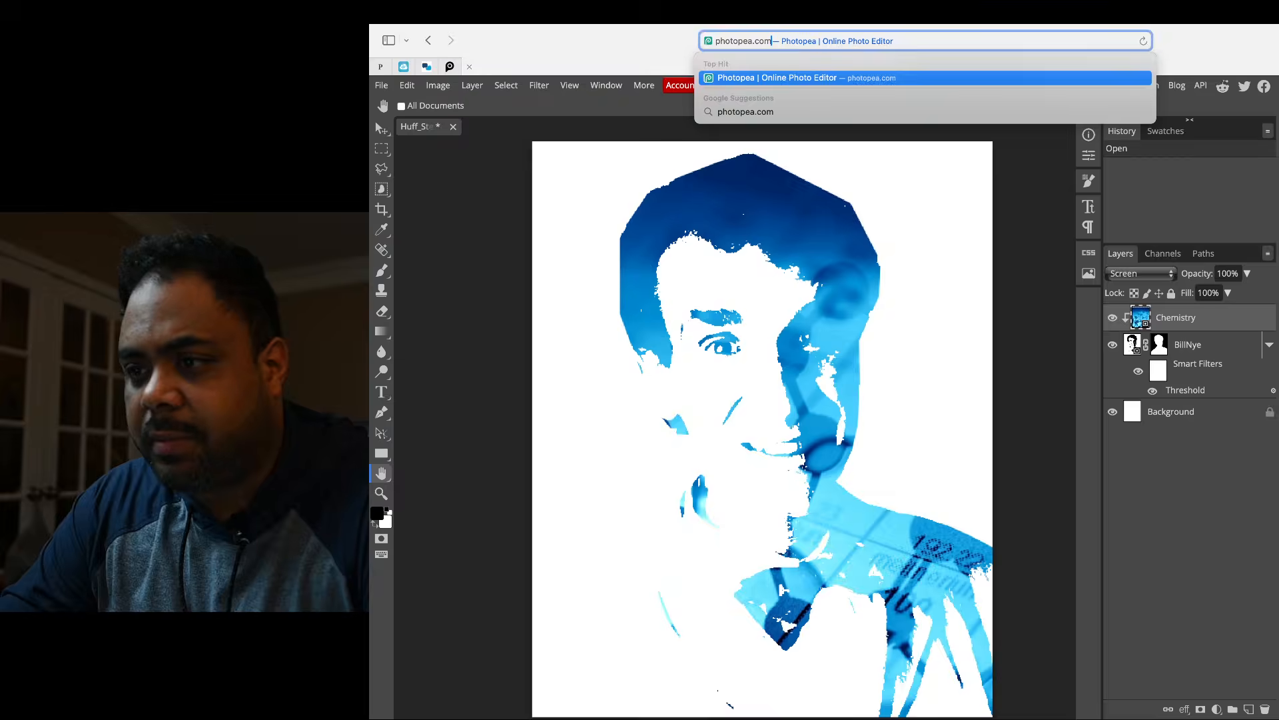
key("Return")
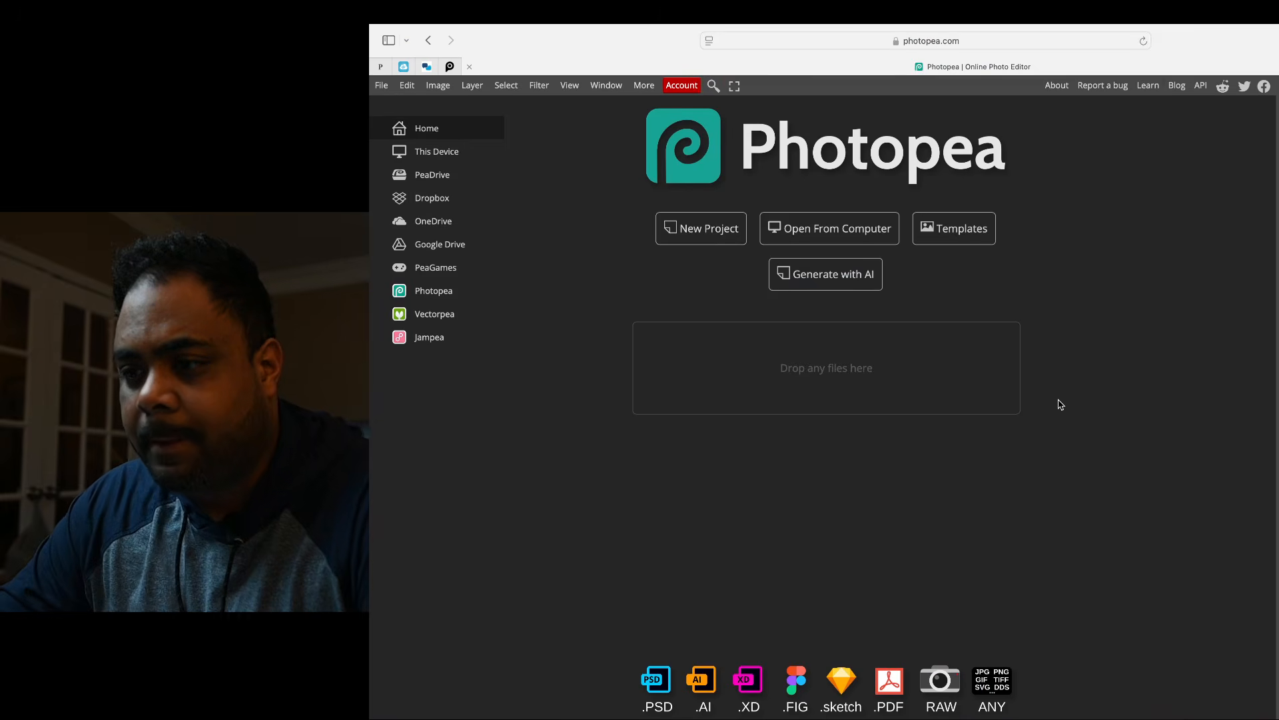
Step: Start a new project and name it with the author's surname followed by "StencilPortrait1"
left_click(709, 234)
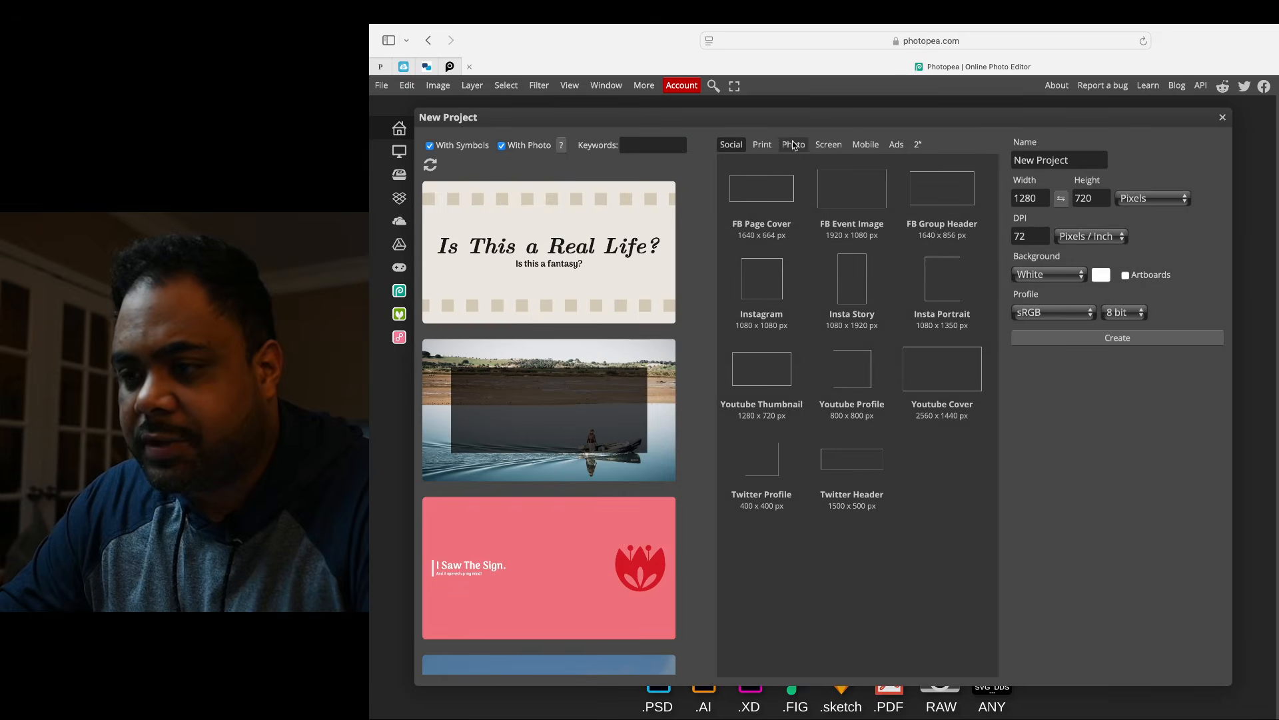
double_click(1047, 162)
triple_click(1046, 161)
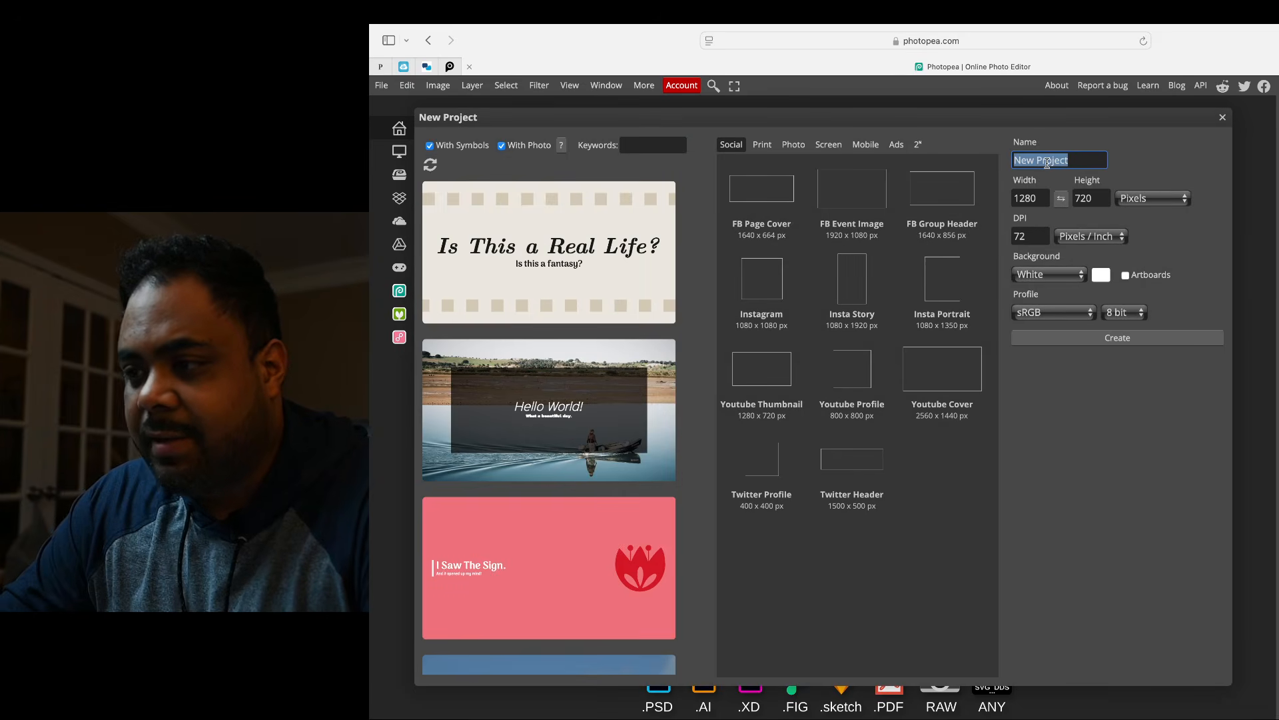
type("Huff")
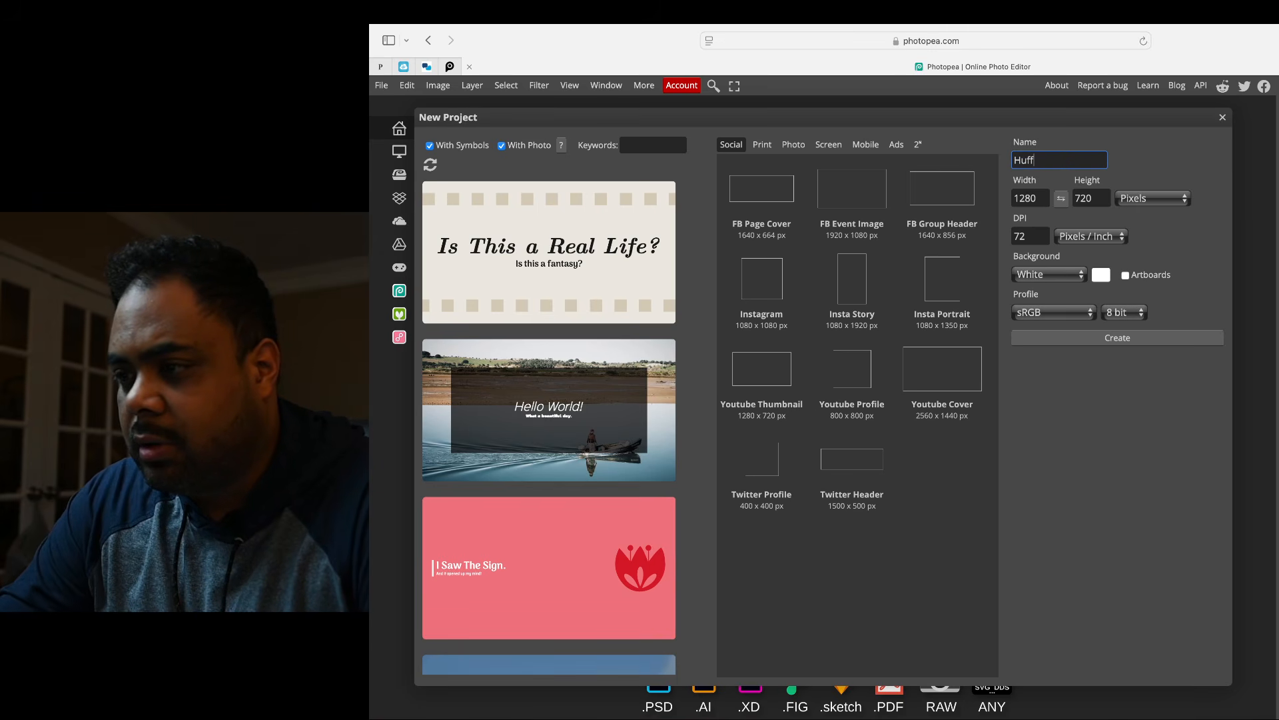
type("Sten")
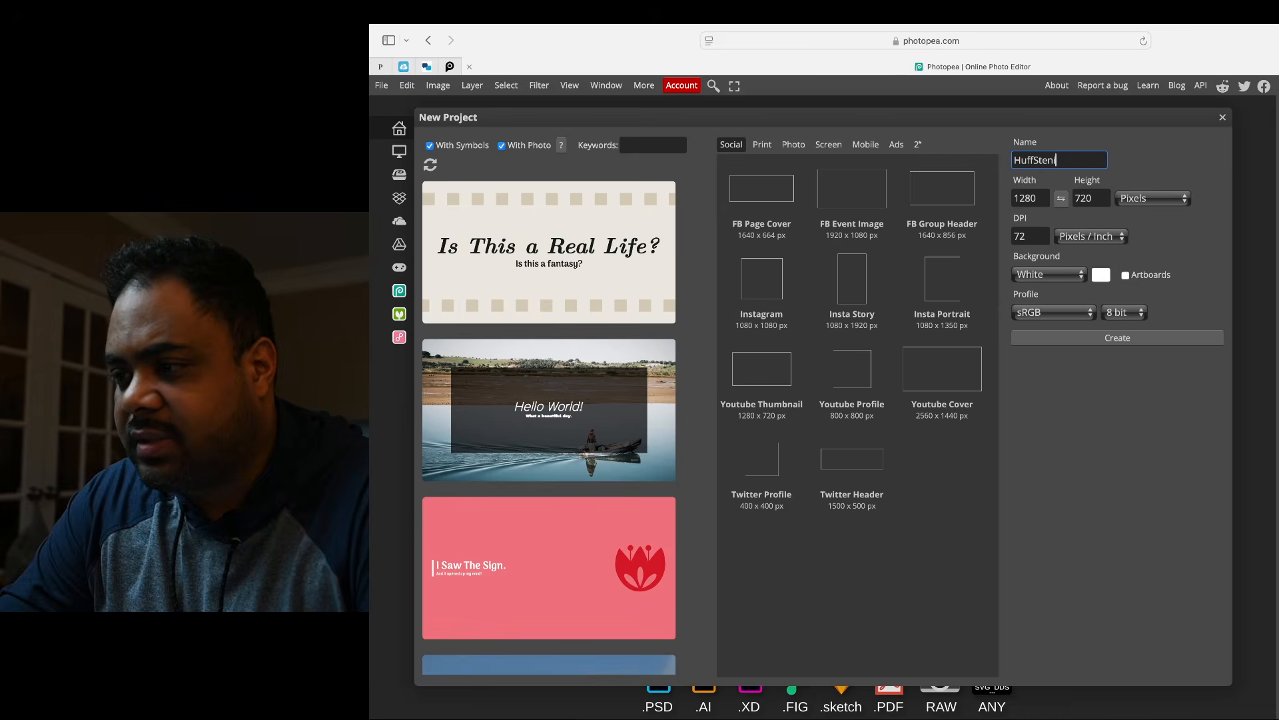
type("cilPortrait1")
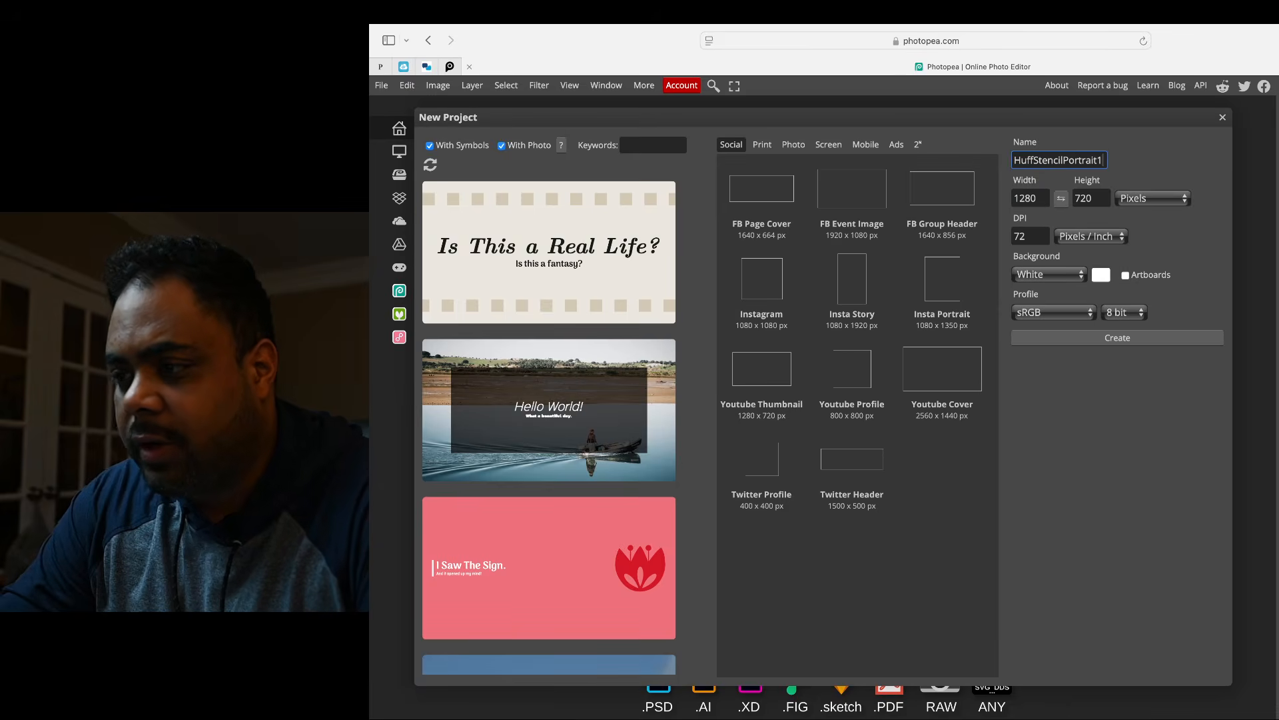
Step: Switch the new project's units to inches and size it 8 wide by 10 high
left_click(1151, 198)
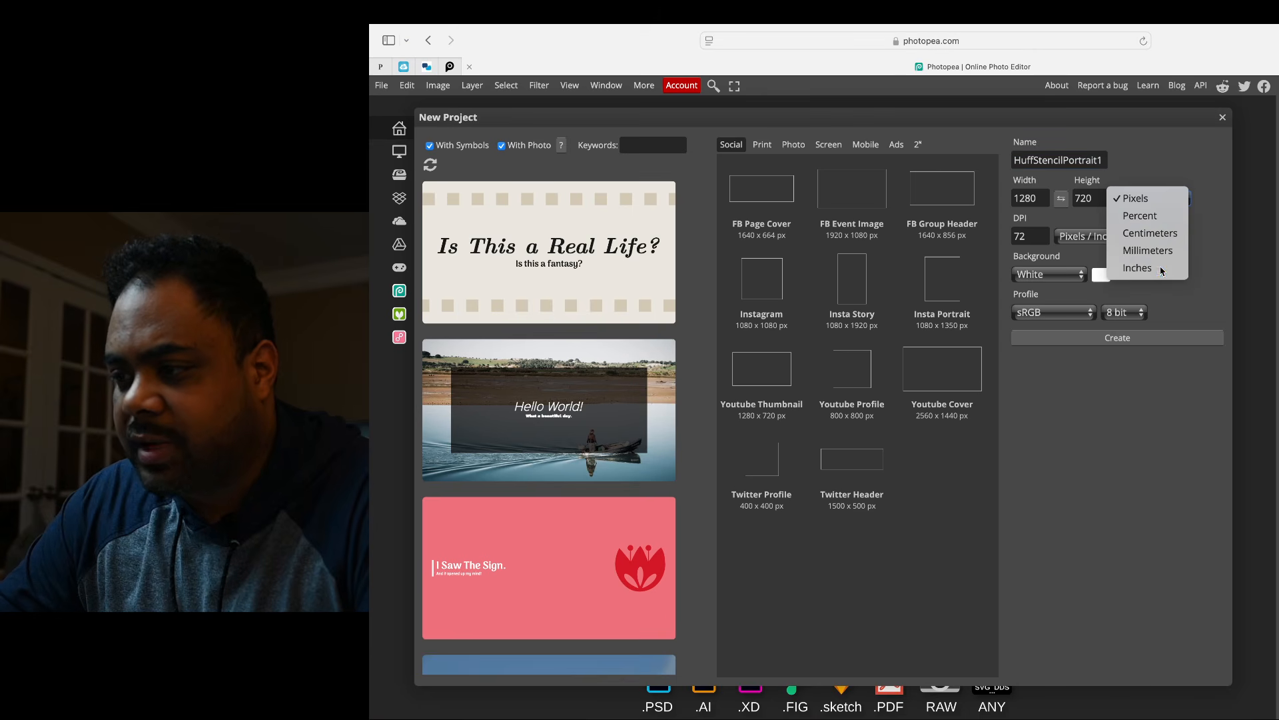
left_click(1137, 267)
double_click(1035, 199)
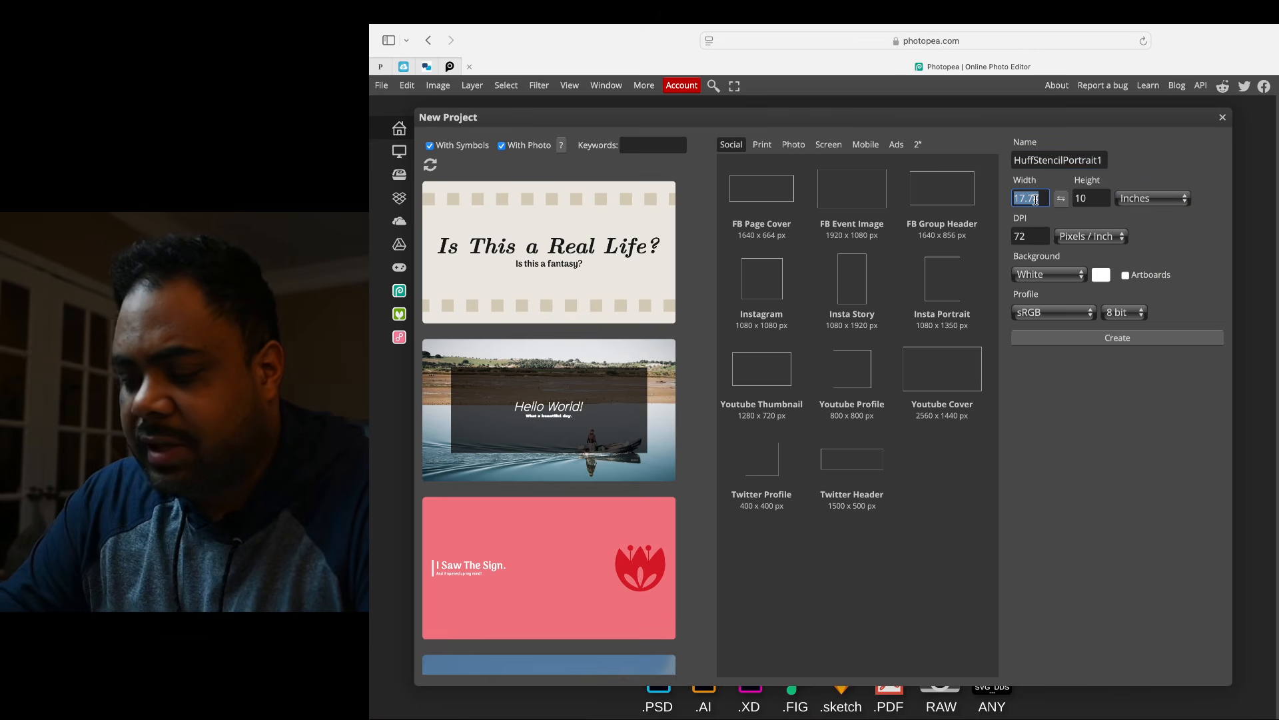
type("8")
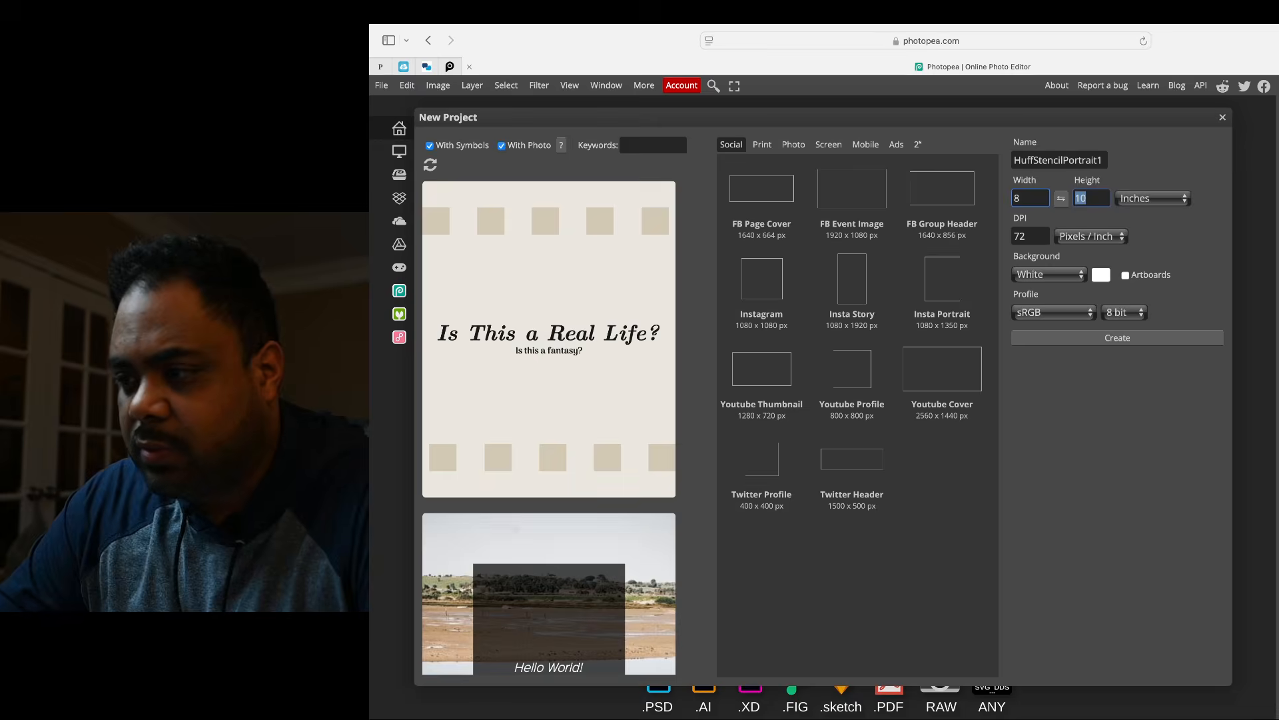
key("Tab")
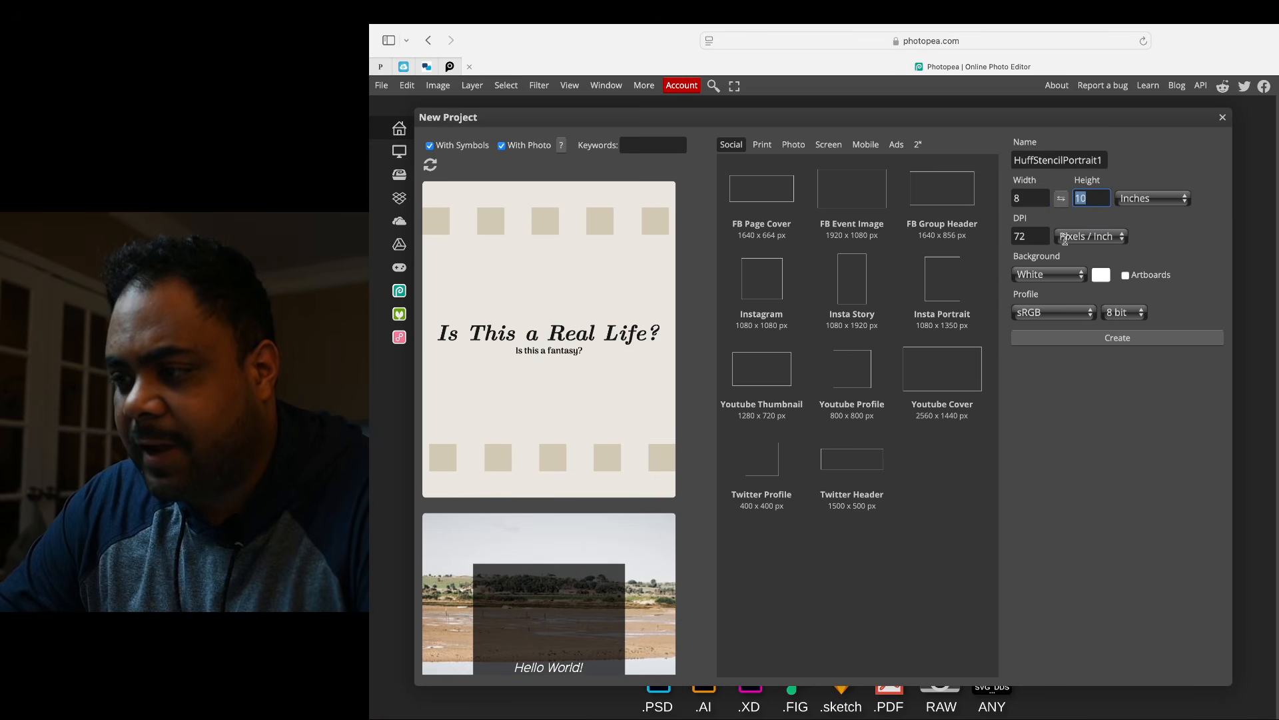
Step: Set the resolution to 300 pixels per inch and create the project with a white background
left_click(1026, 238)
key("BackSpace")
key("BackSpace")
type("300")
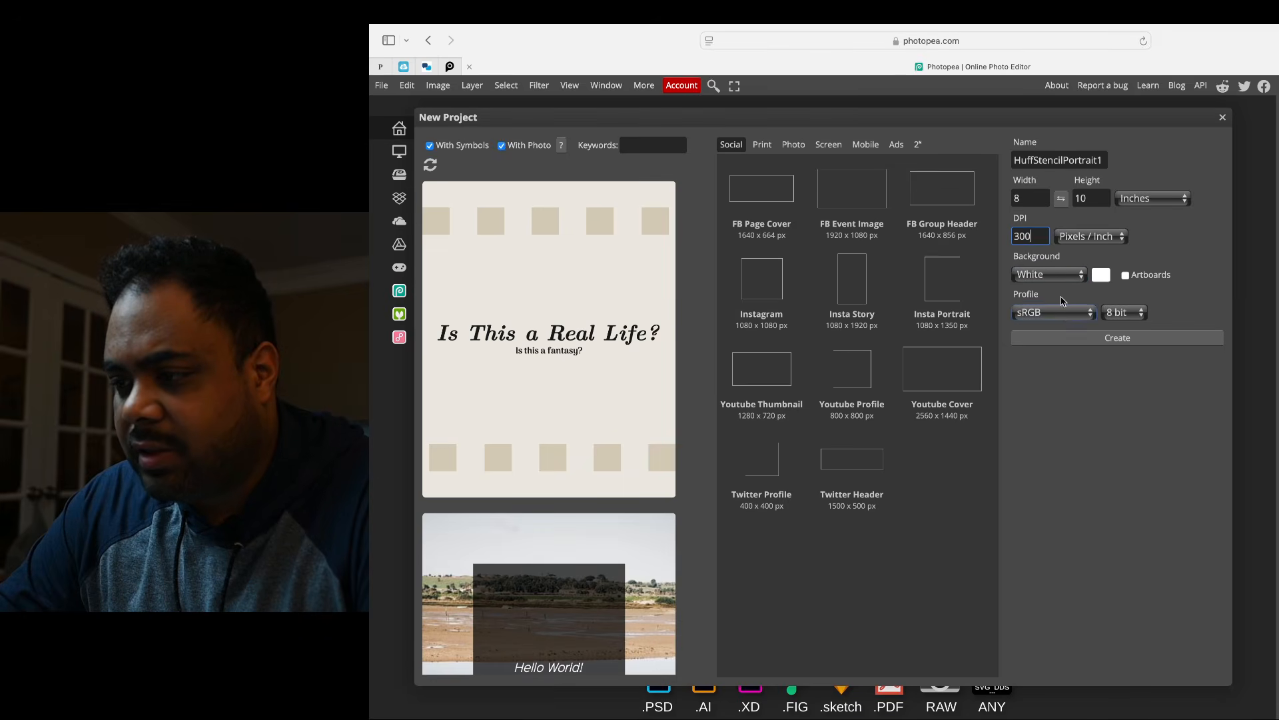
left_click(1156, 345)
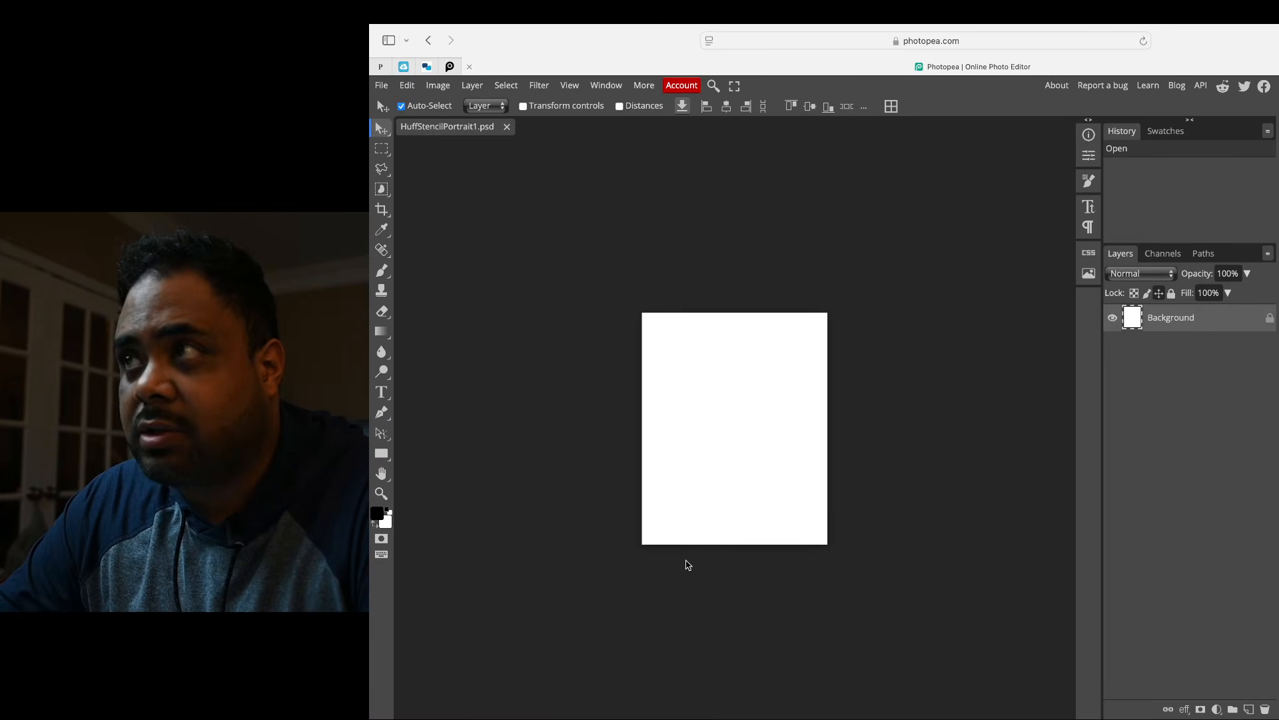
Step: Place the BillNye photo from the computer onto the blank canvas as a new layer
double_click(382, 474)
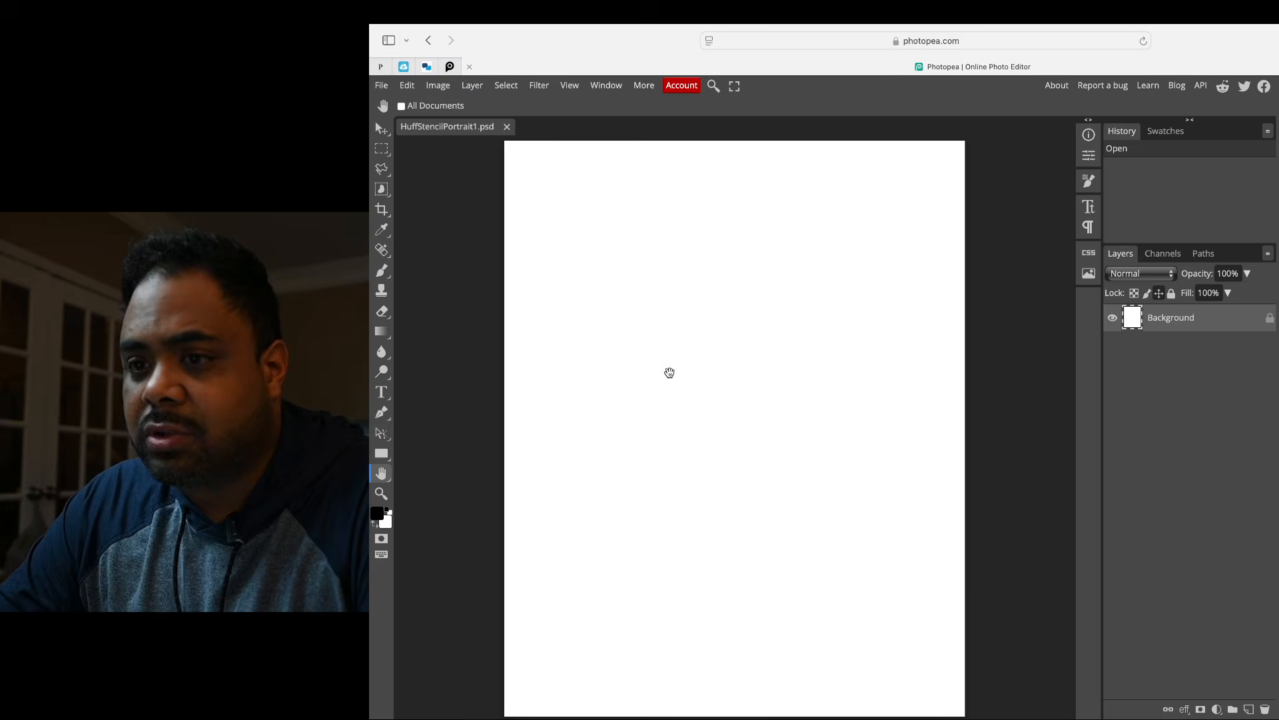
left_click(440, 86)
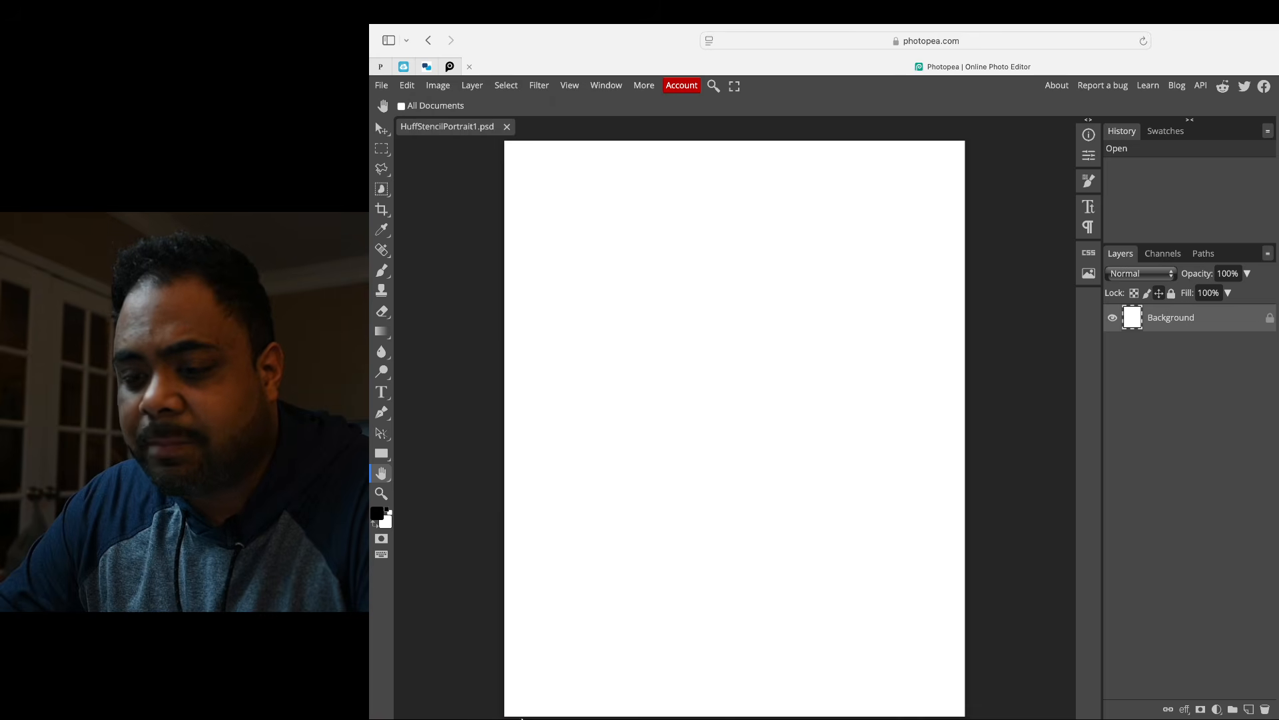
mouse_move(517, 717)
left_click(503, 696)
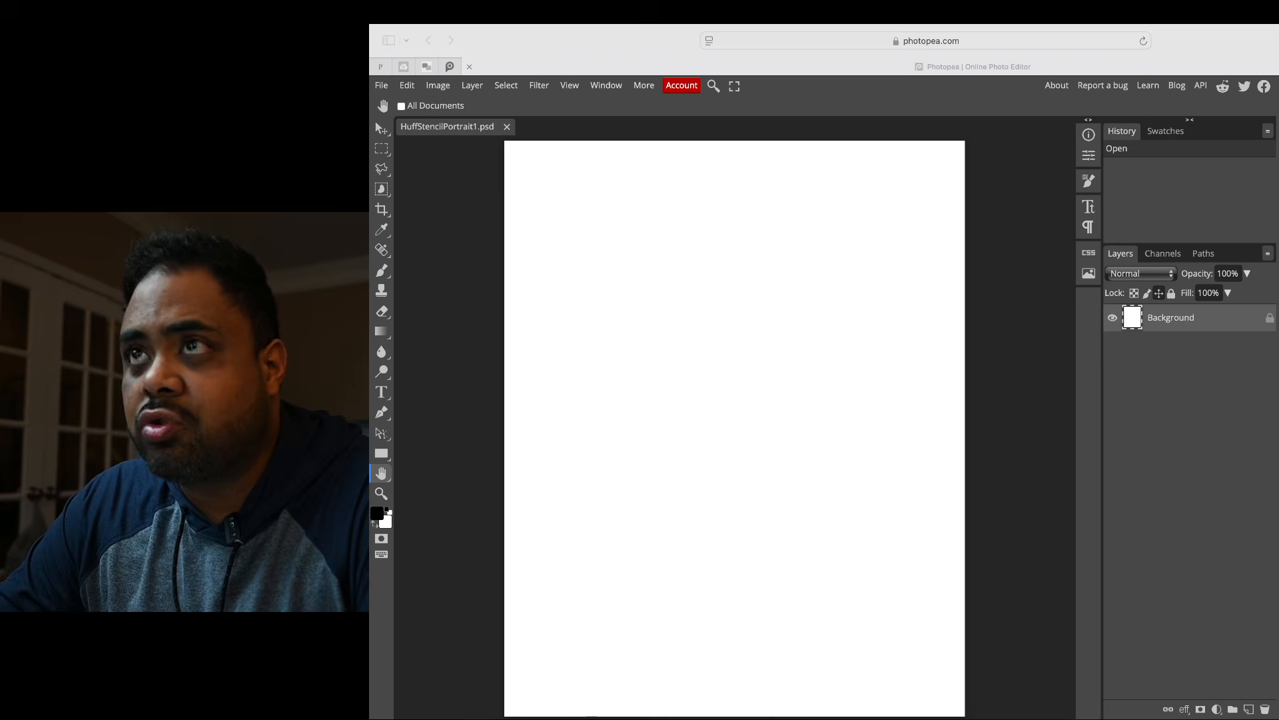
left_click_drag(1278, 127, 837, 351)
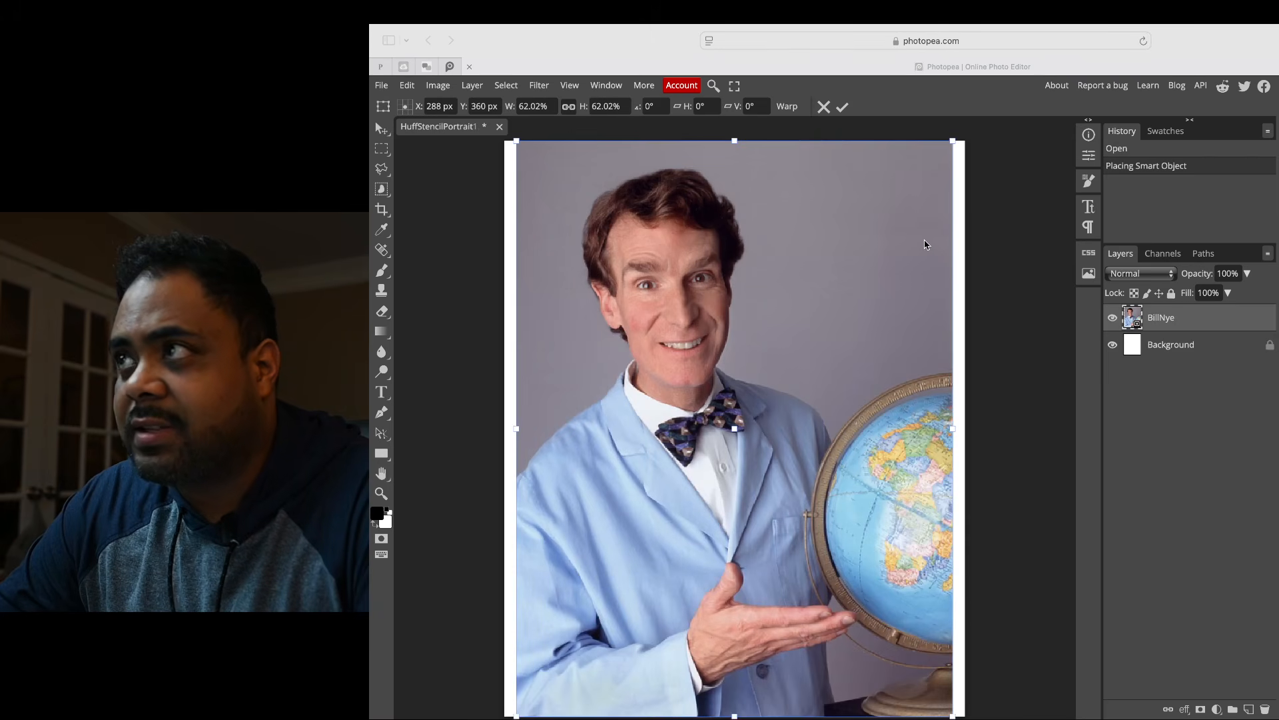
Step: Scale the BillNye photo to about 106%, reposition it so the head and shoulders fill the canvas, and apply the transform
left_click(1009, 453)
left_click_drag(951, 430, 1265, 462)
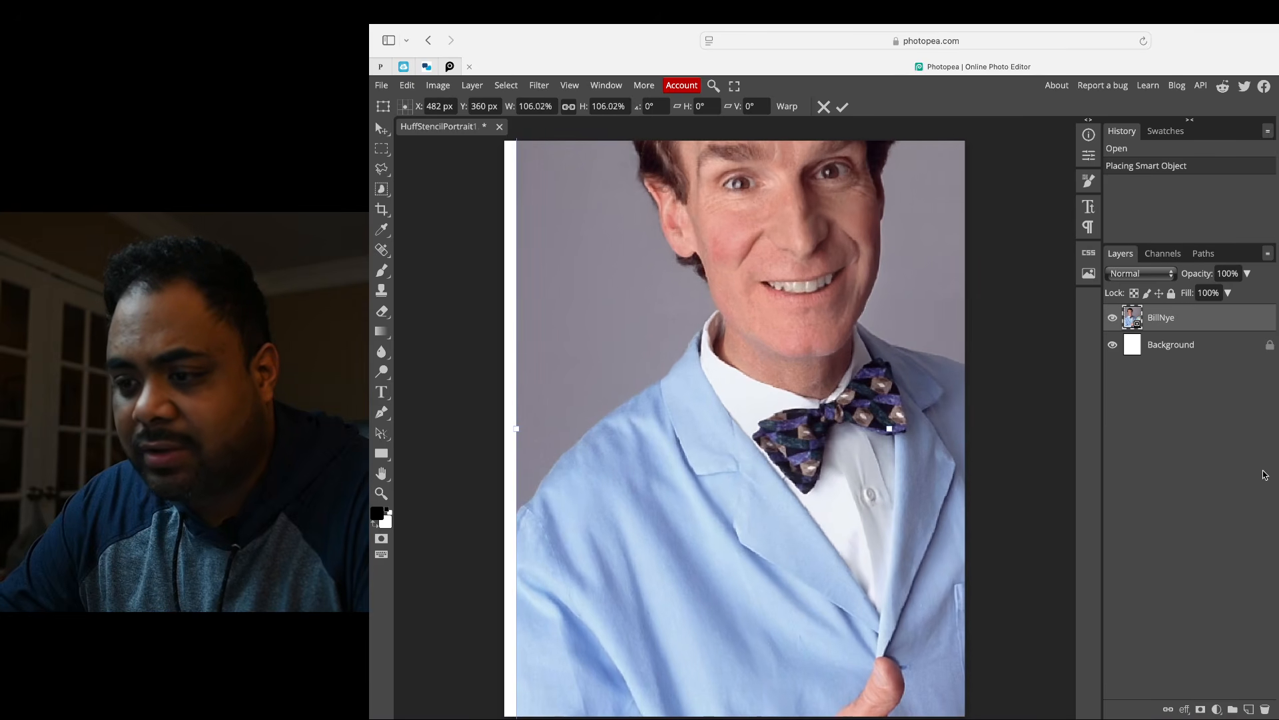
left_click_drag(835, 249, 783, 405)
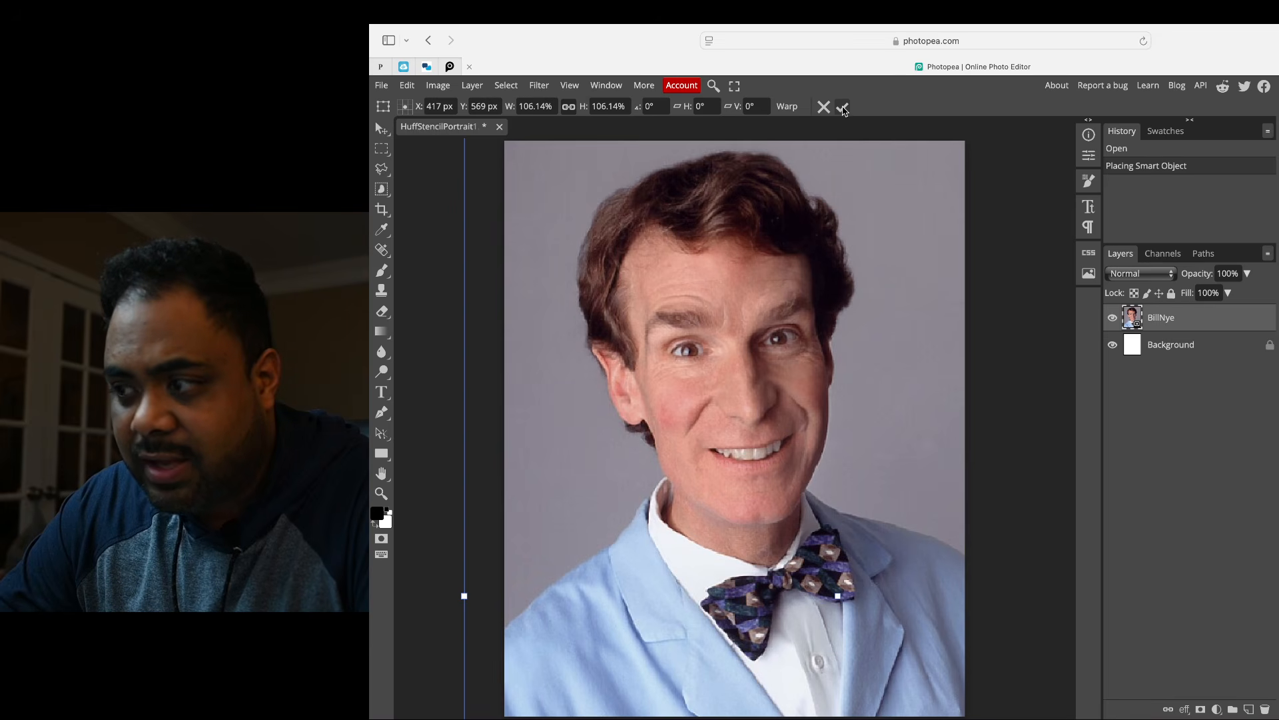
left_click(843, 108)
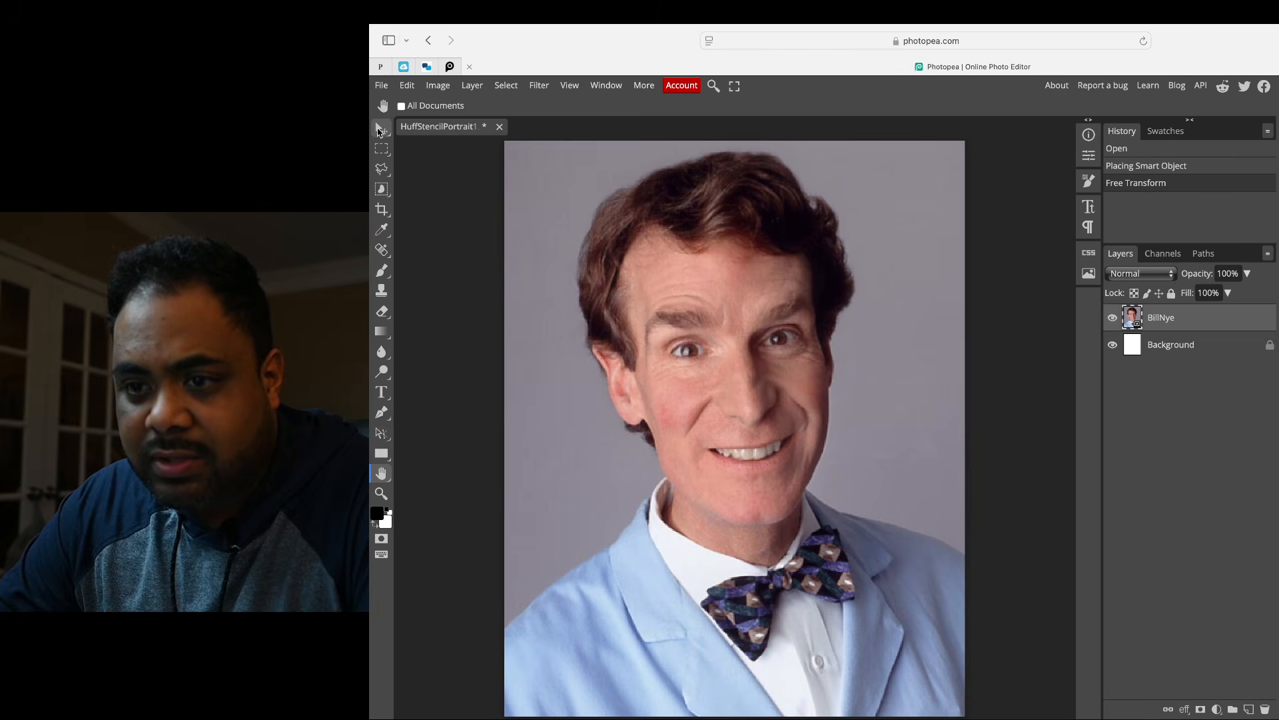
Step: Outline the man's head and shoulders with the Polygonal Lasso and add a raster mask hiding the photo's background
left_click(378, 172)
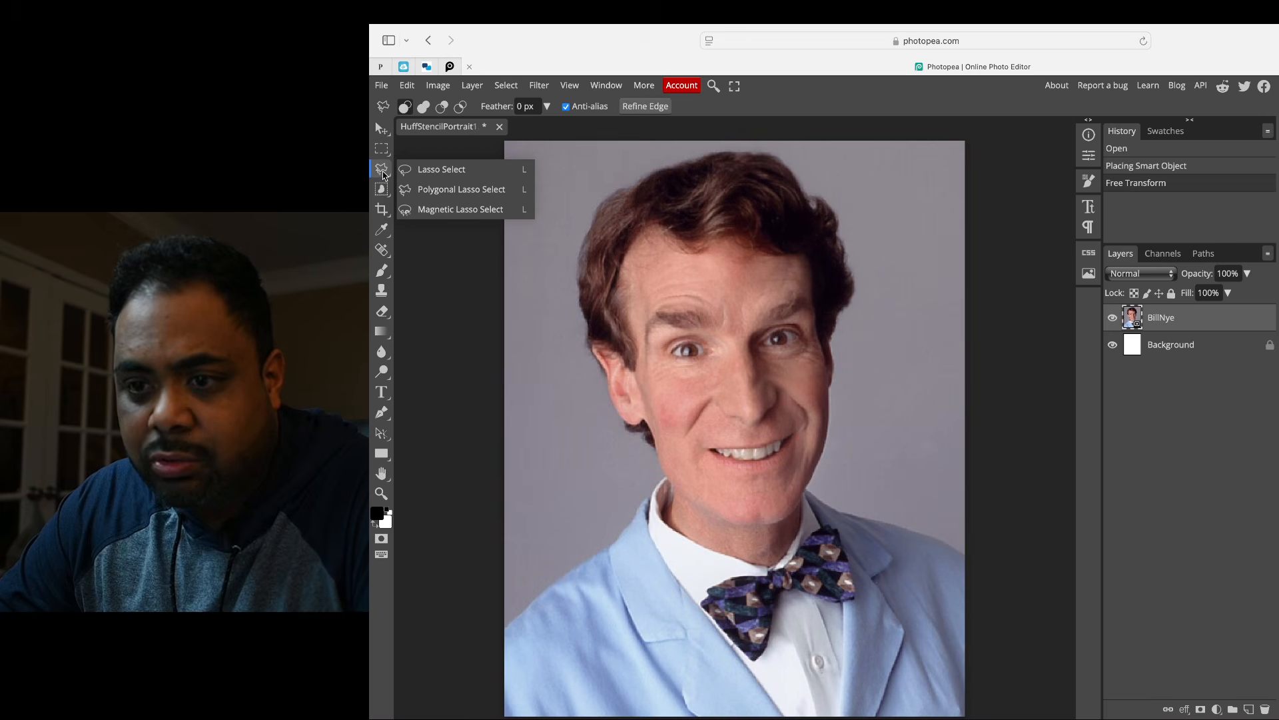
left_click(462, 192)
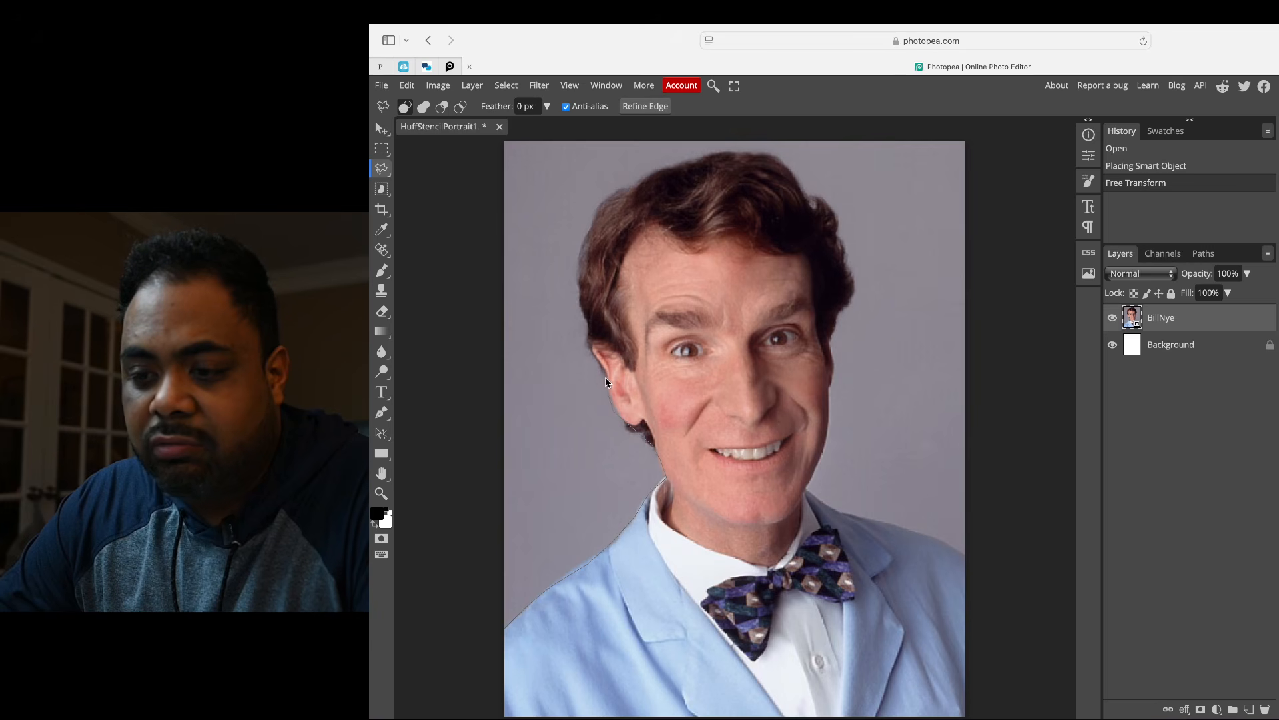
left_click_drag(588, 311, 584, 248)
mouse_move(640, 181)
left_mouse_down()
mouse_move(745, 142)
mouse_move(796, 170)
mouse_move(836, 225)
left_mouse_up()
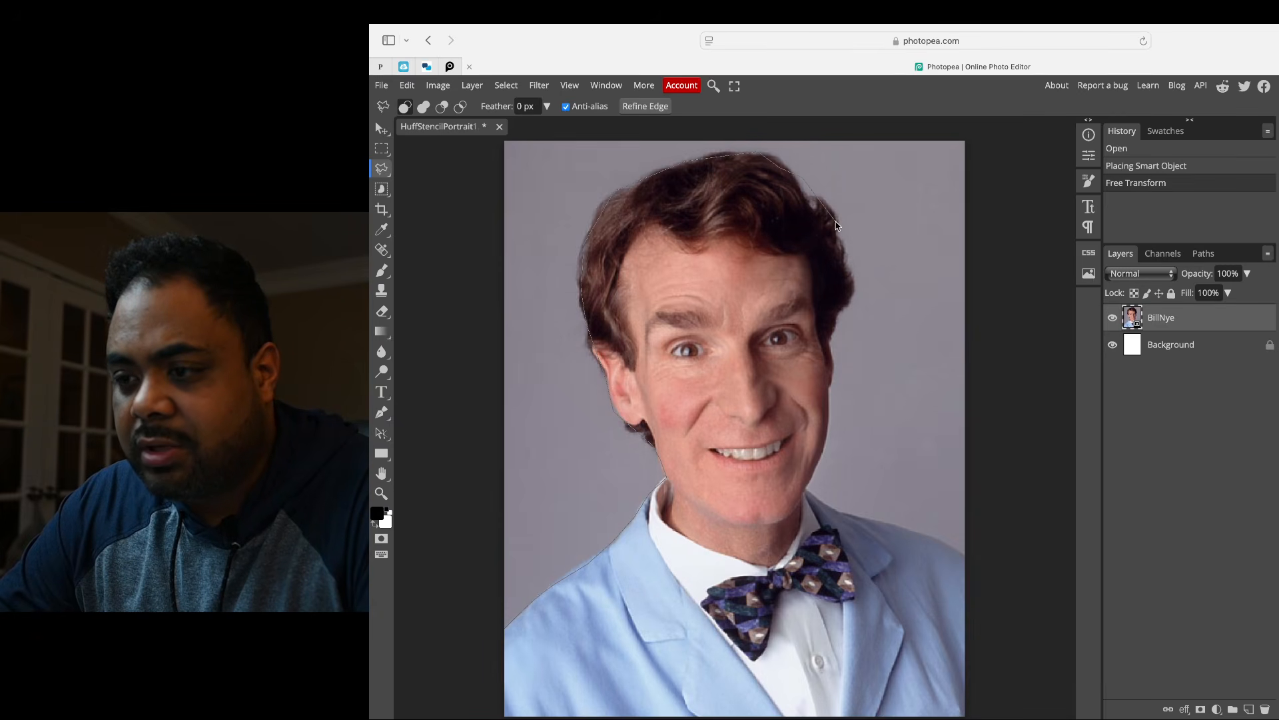
mouse_move(841, 328)
left_mouse_down()
mouse_move(807, 489)
mouse_move(971, 563)
left_mouse_up()
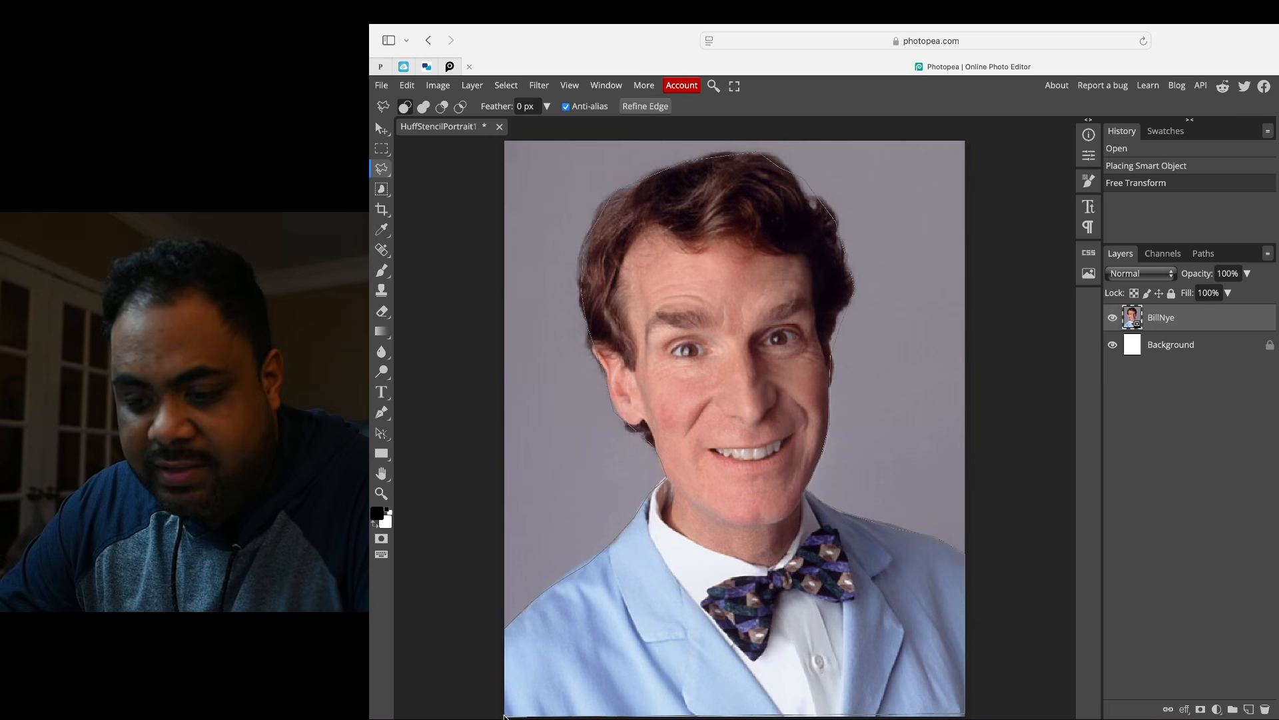
left_click(504, 715)
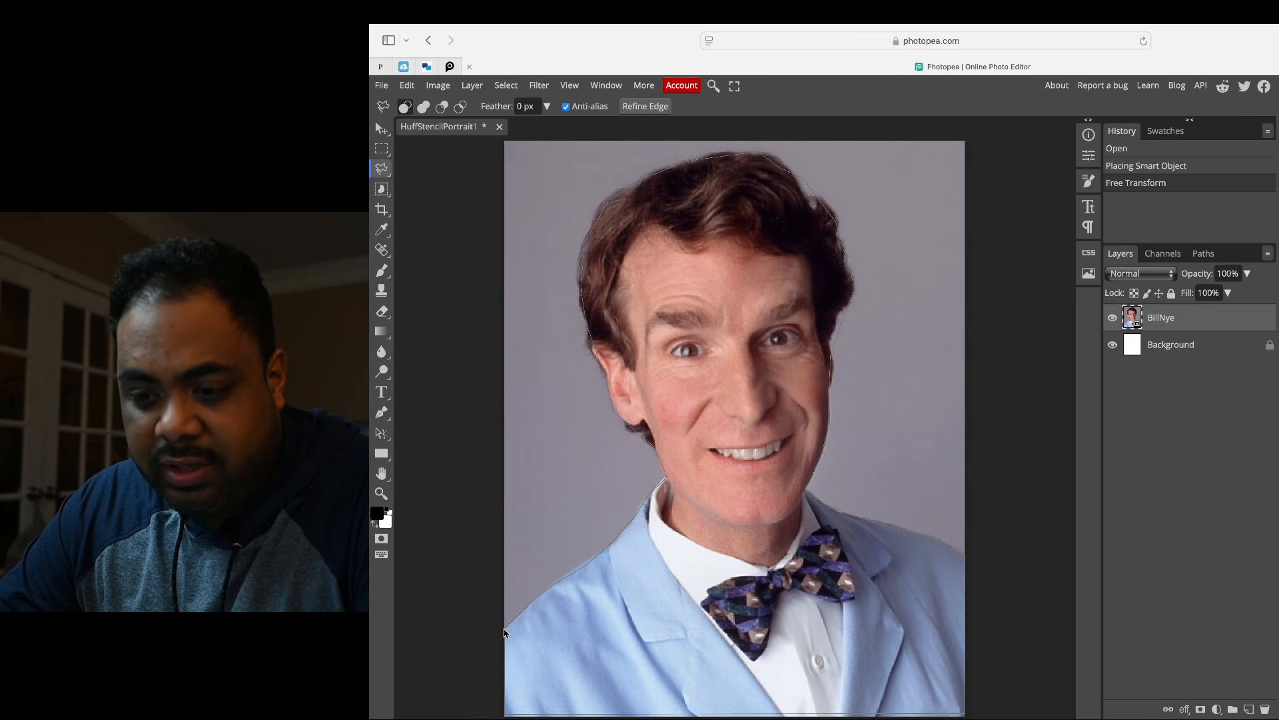
double_click(504, 632)
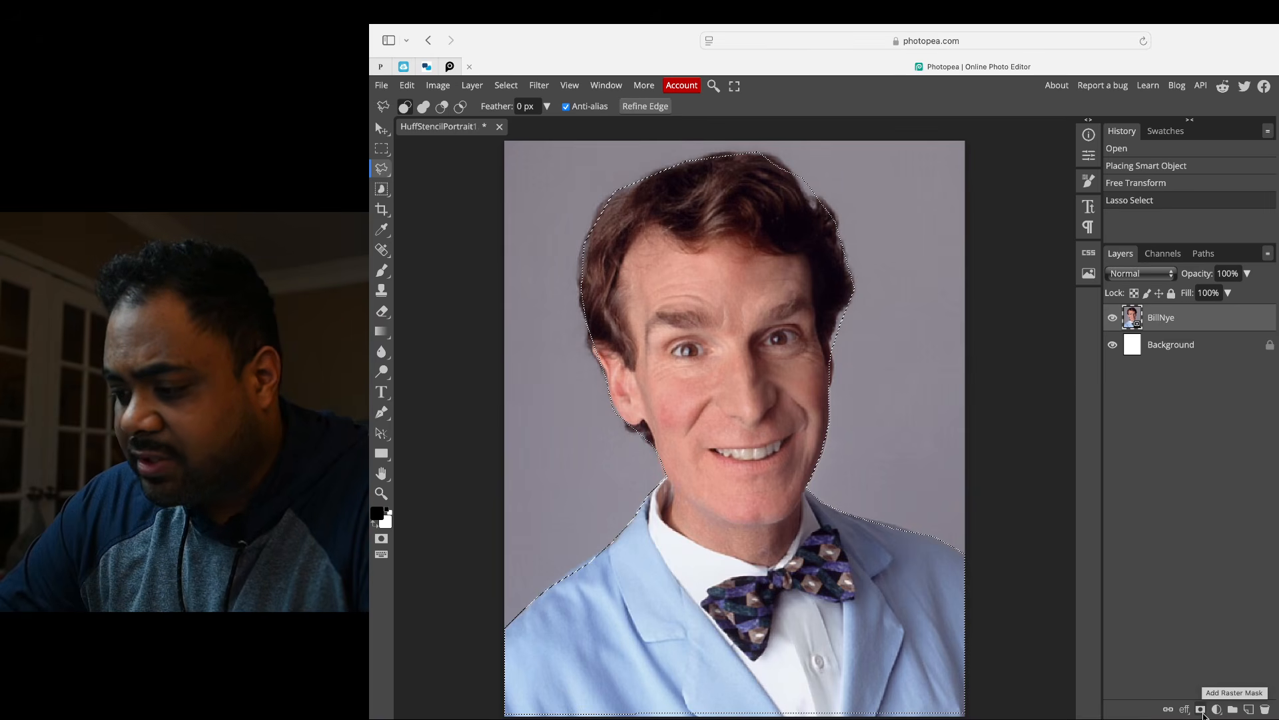
left_click(1202, 711)
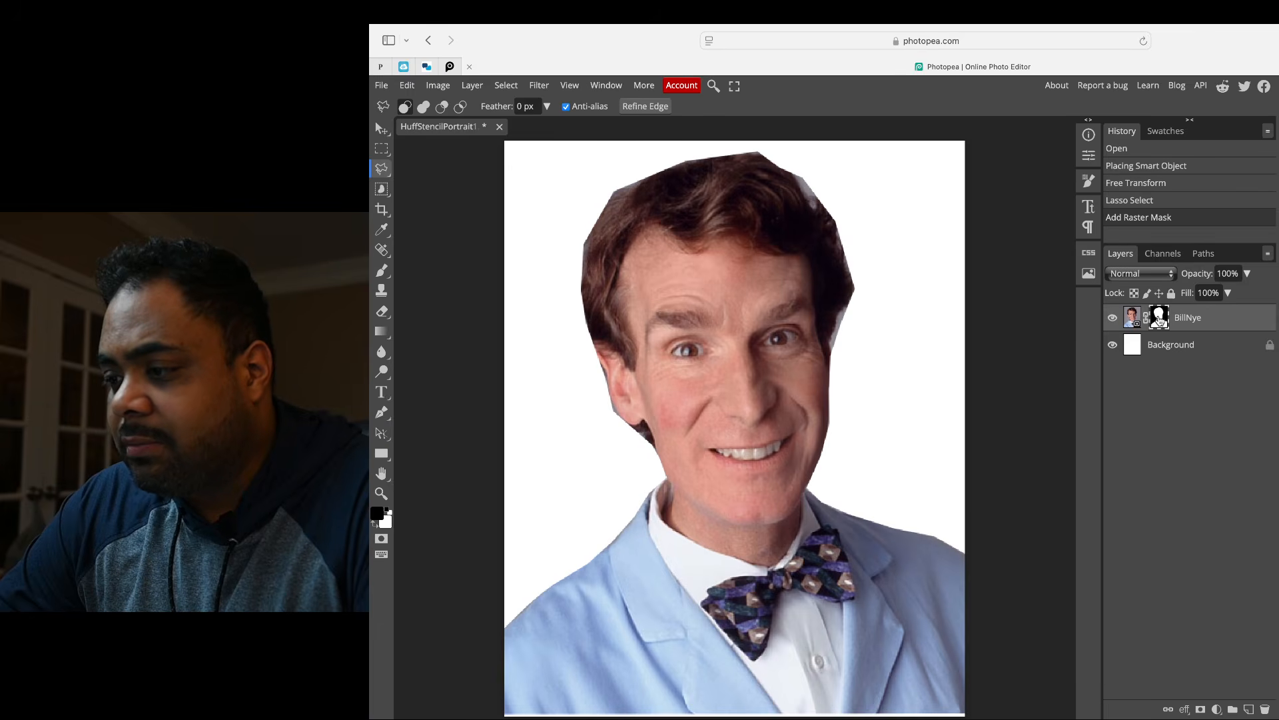
Step: Apply a Threshold adjustment of 122 to the BillNye layer's image rather than its mask
left_click(1133, 320)
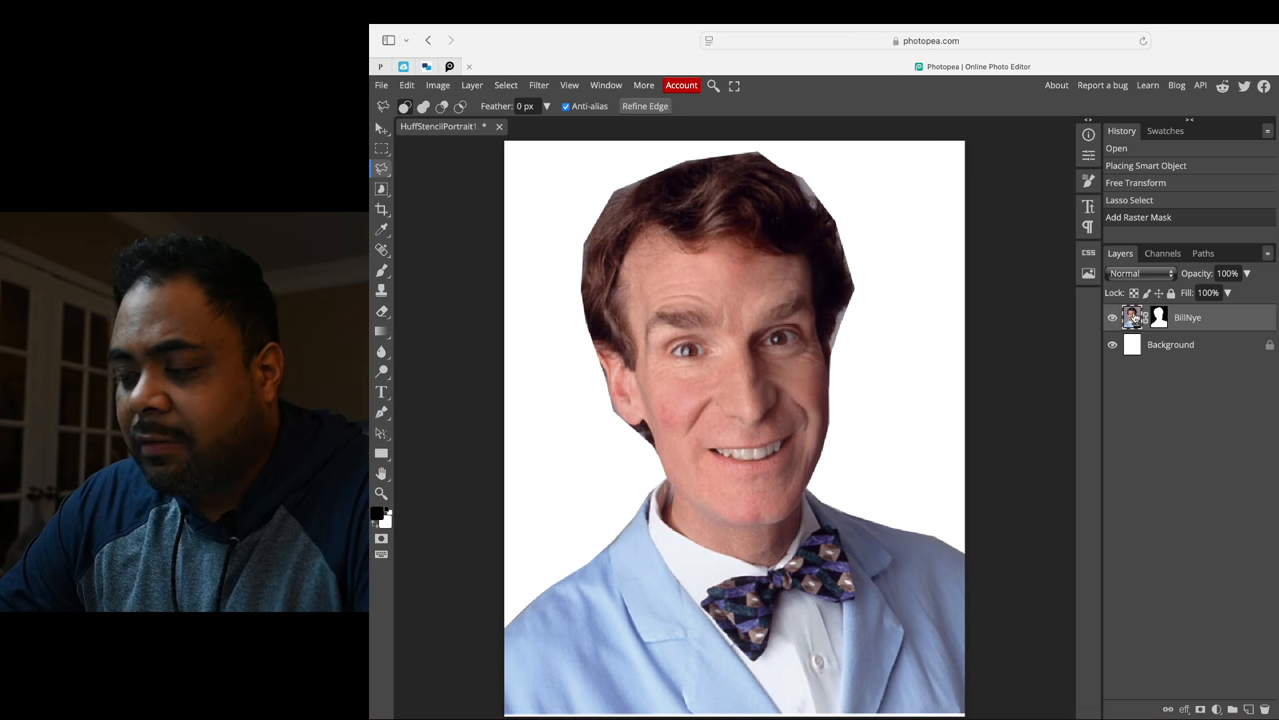
left_click(437, 85)
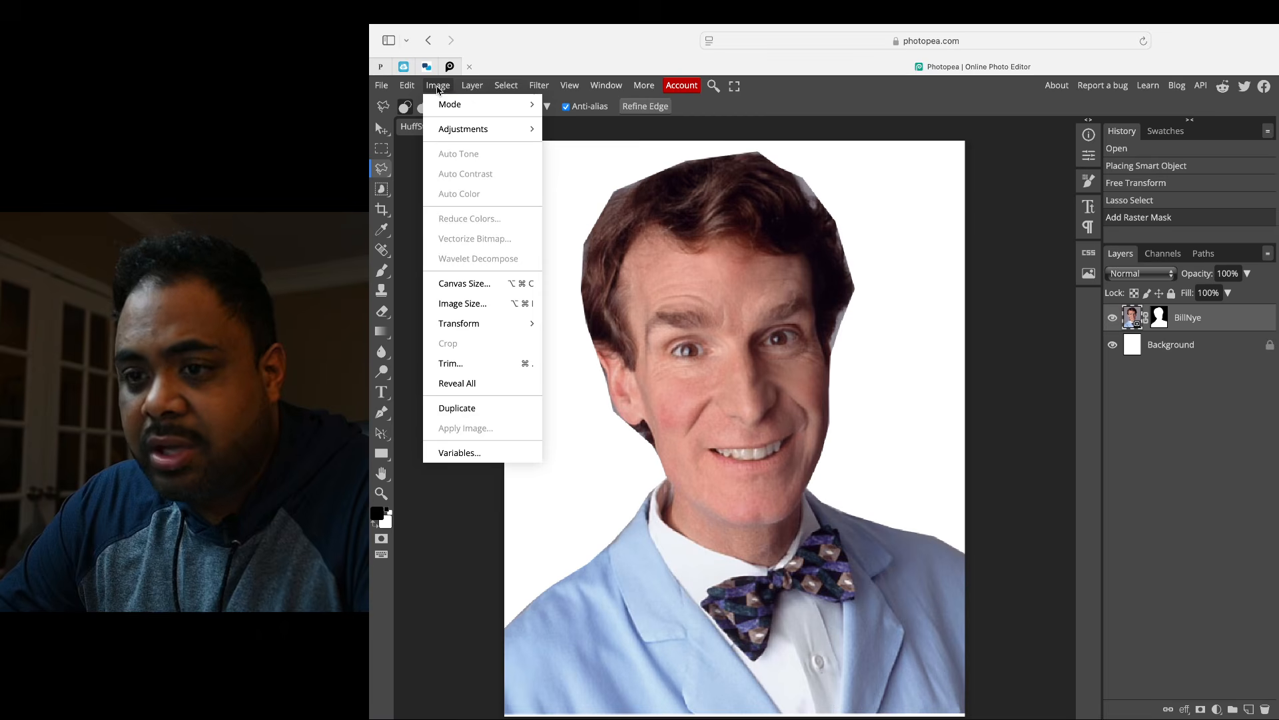
mouse_move(445, 131)
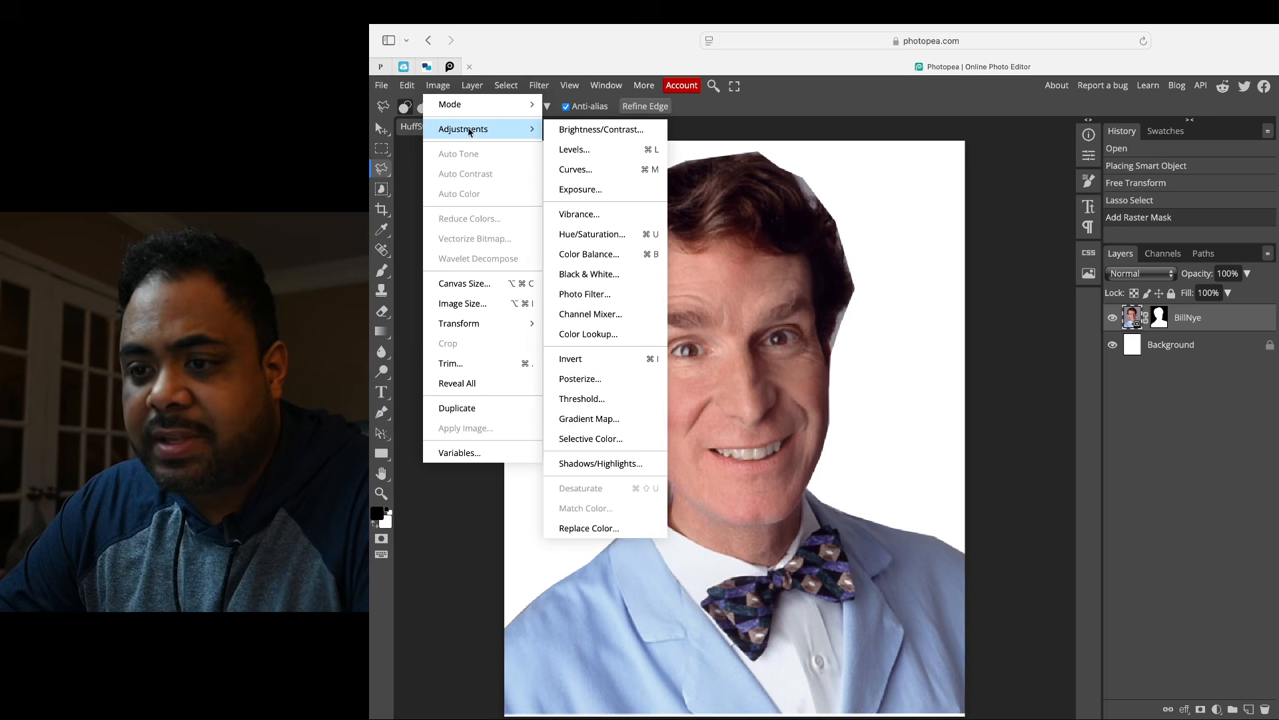
left_click(582, 399)
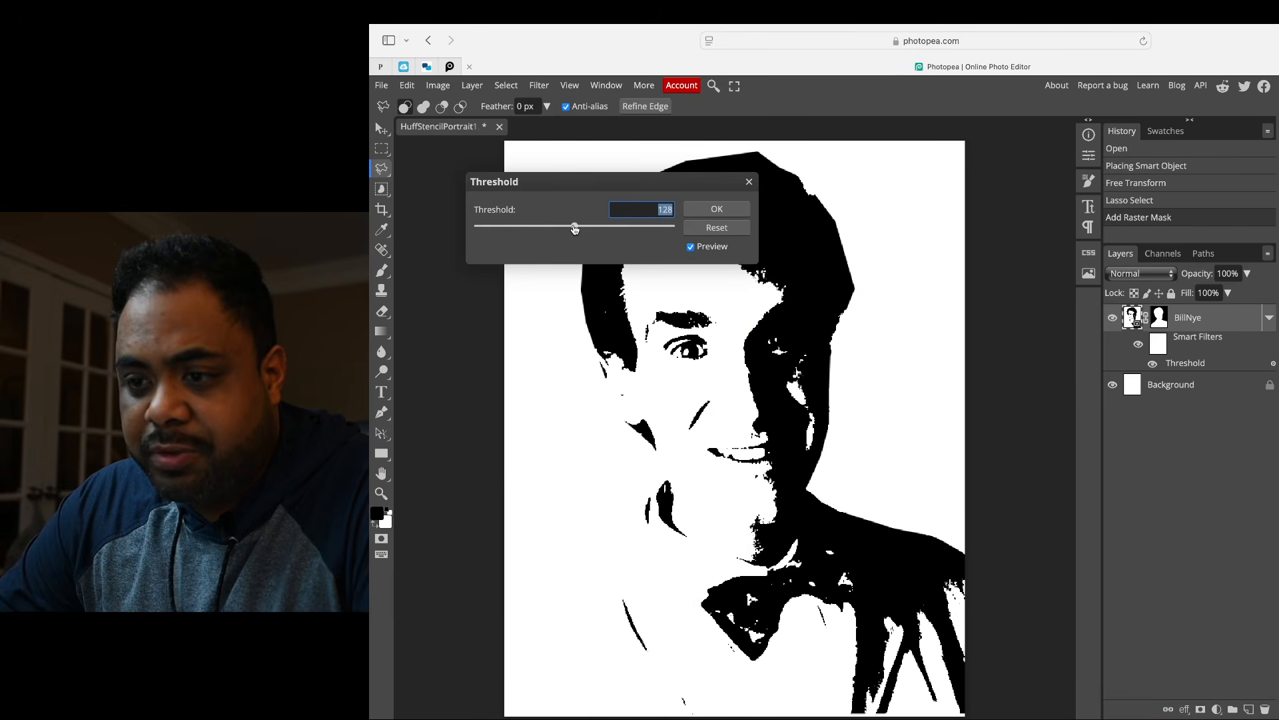
left_click_drag(574, 228, 571, 229)
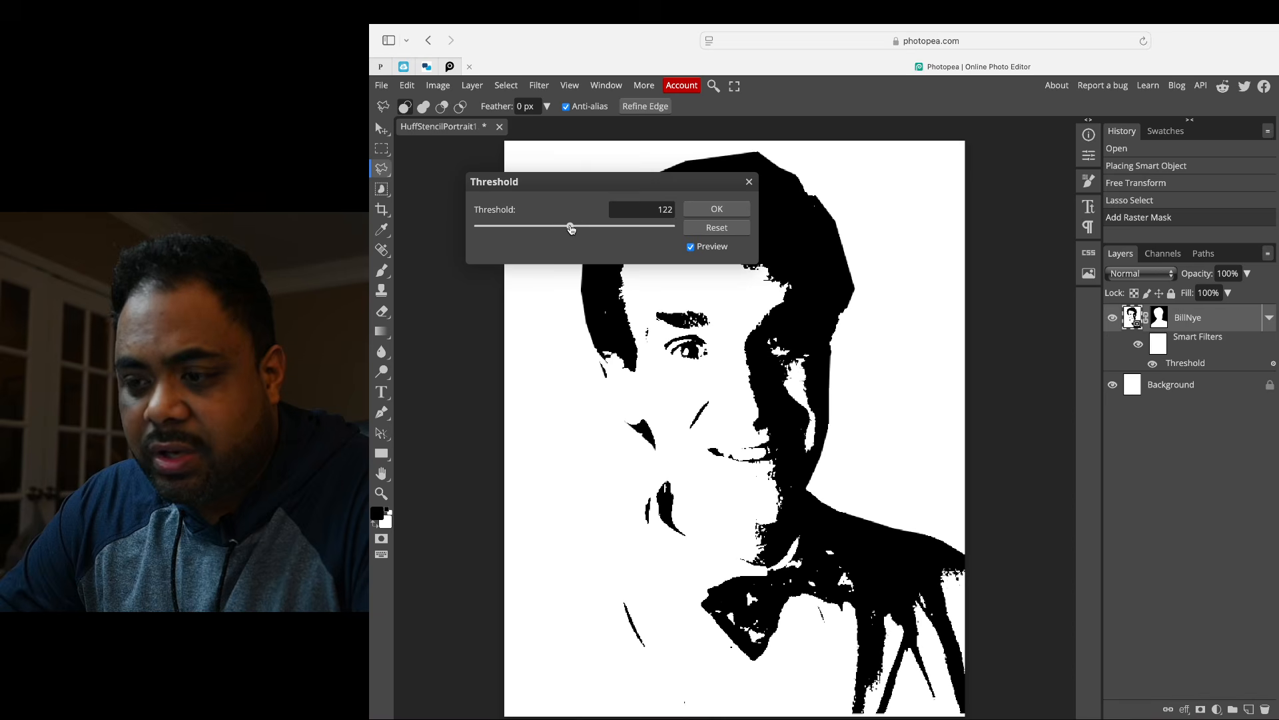
left_click(726, 214)
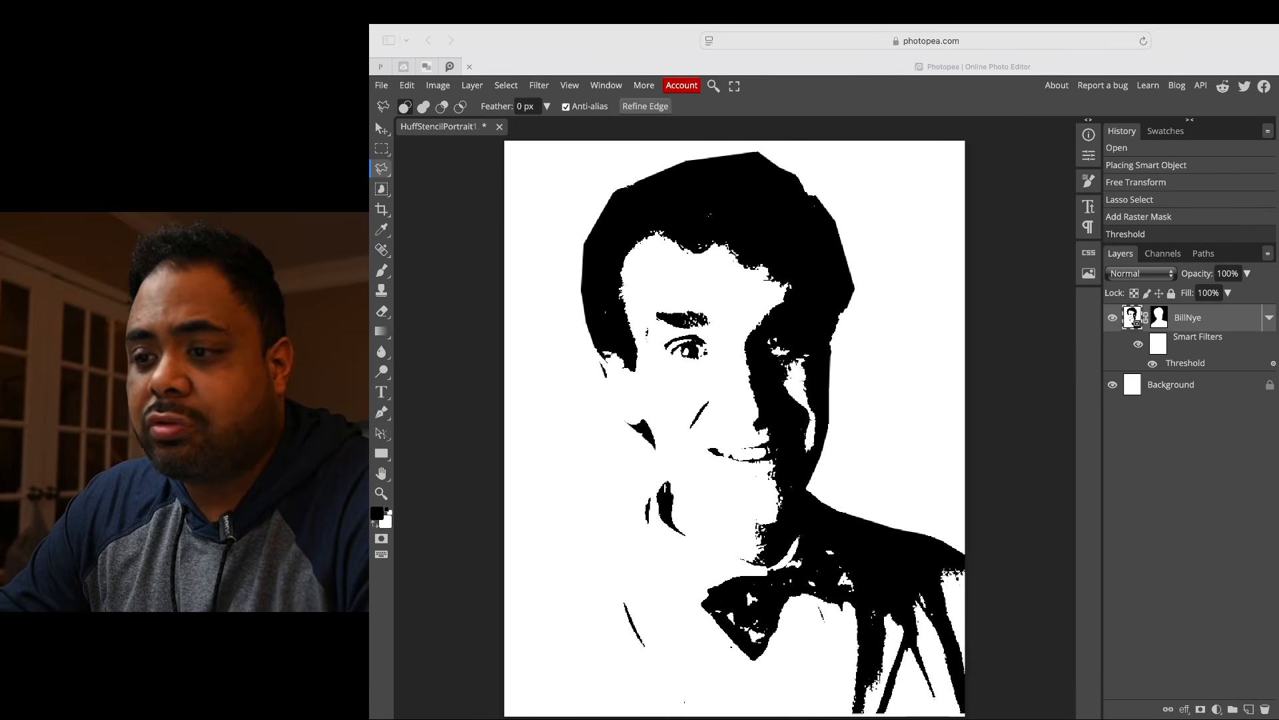
Step: Place the Chemistry image from the computer as a new layer above BillNye and scale it to about 18.93%, covering the whole canvas
left_click_drag(1046, 4, 686, 346)
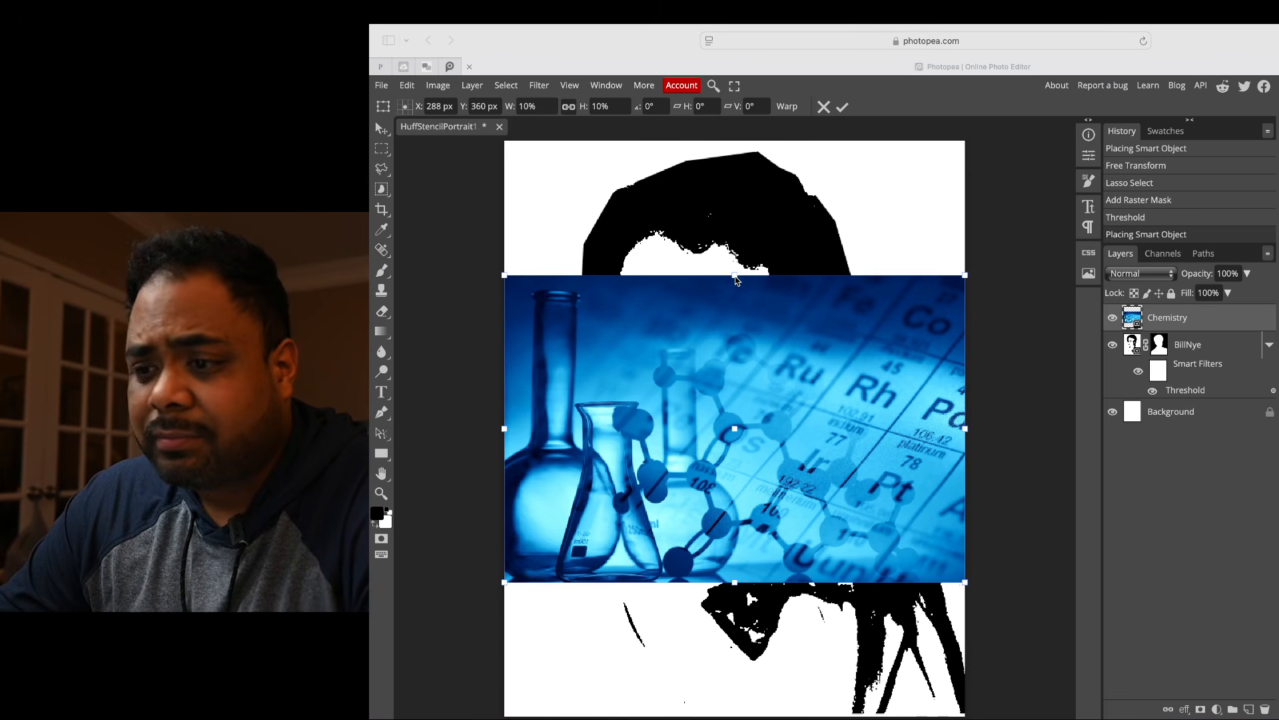
left_click(736, 280)
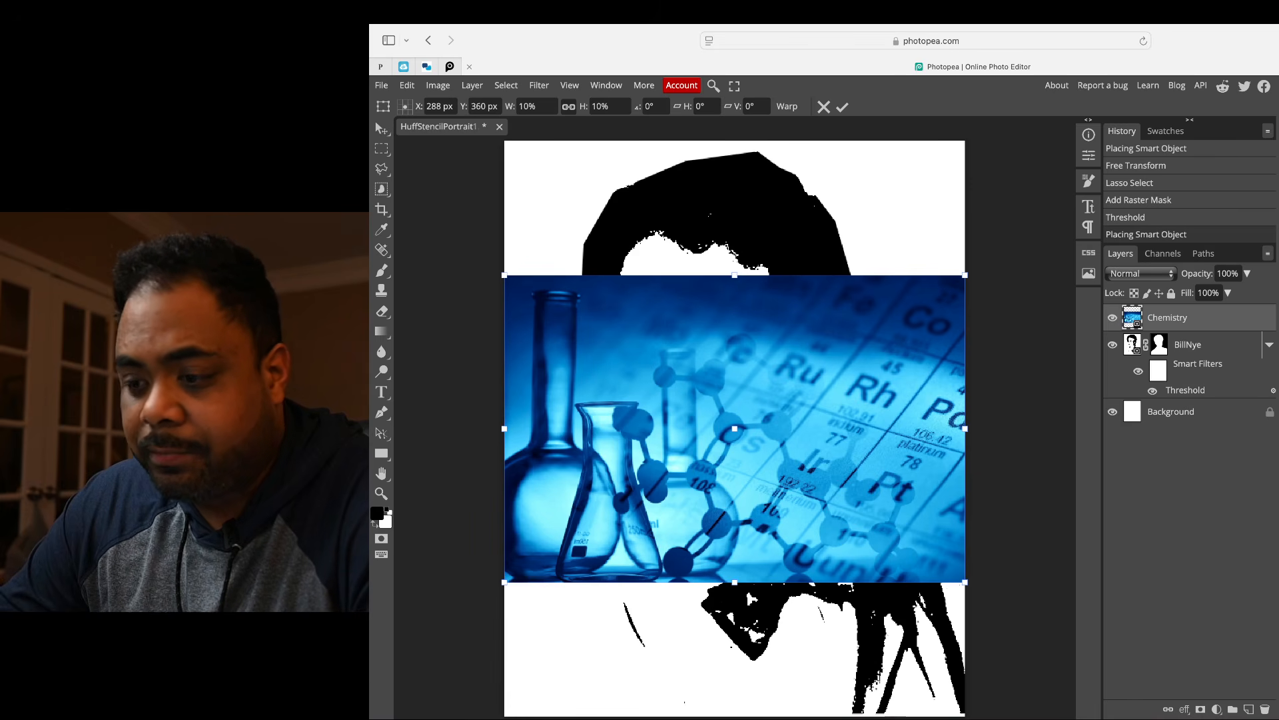
left_click_drag(742, 274, 711, 134)
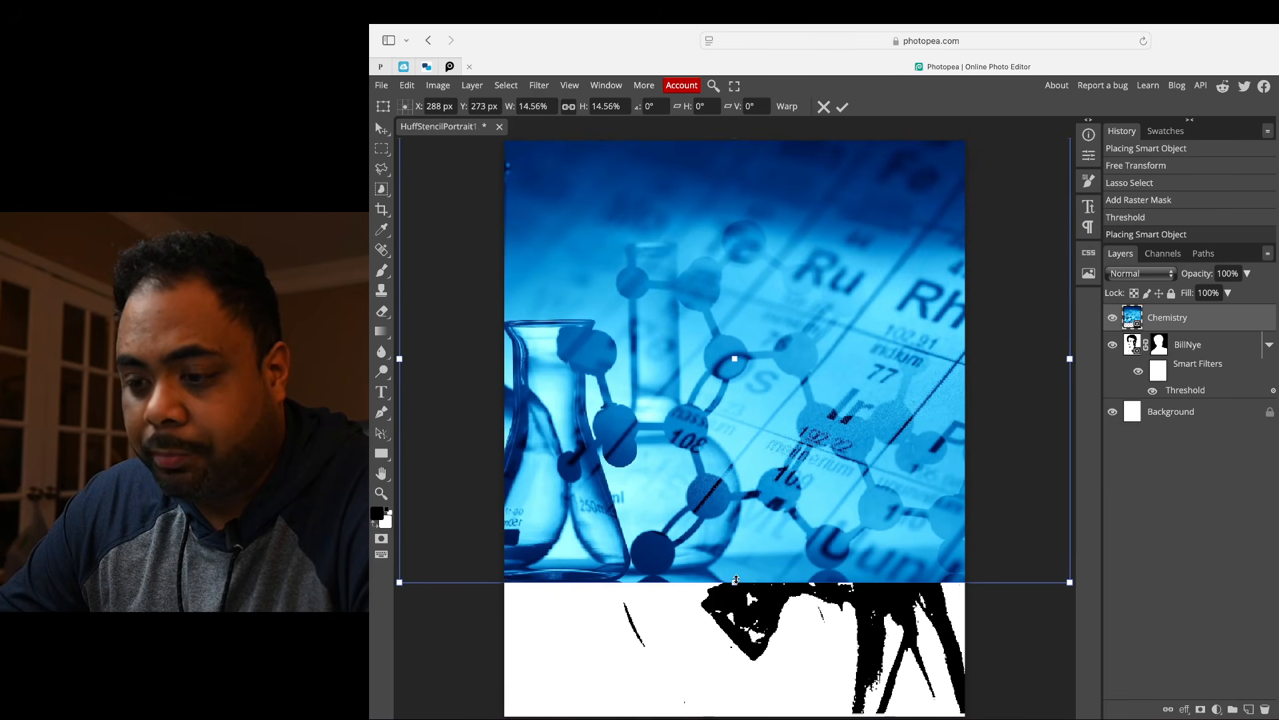
left_click_drag(736, 581, 735, 716)
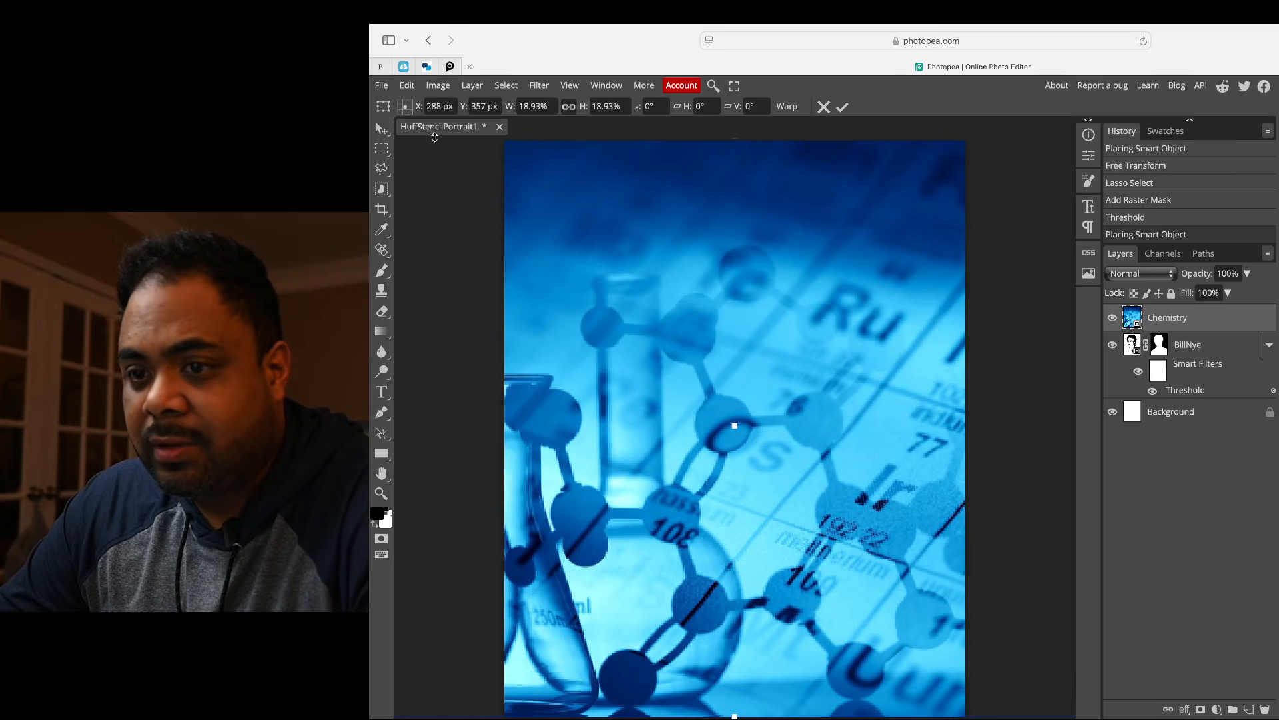
left_click(383, 133)
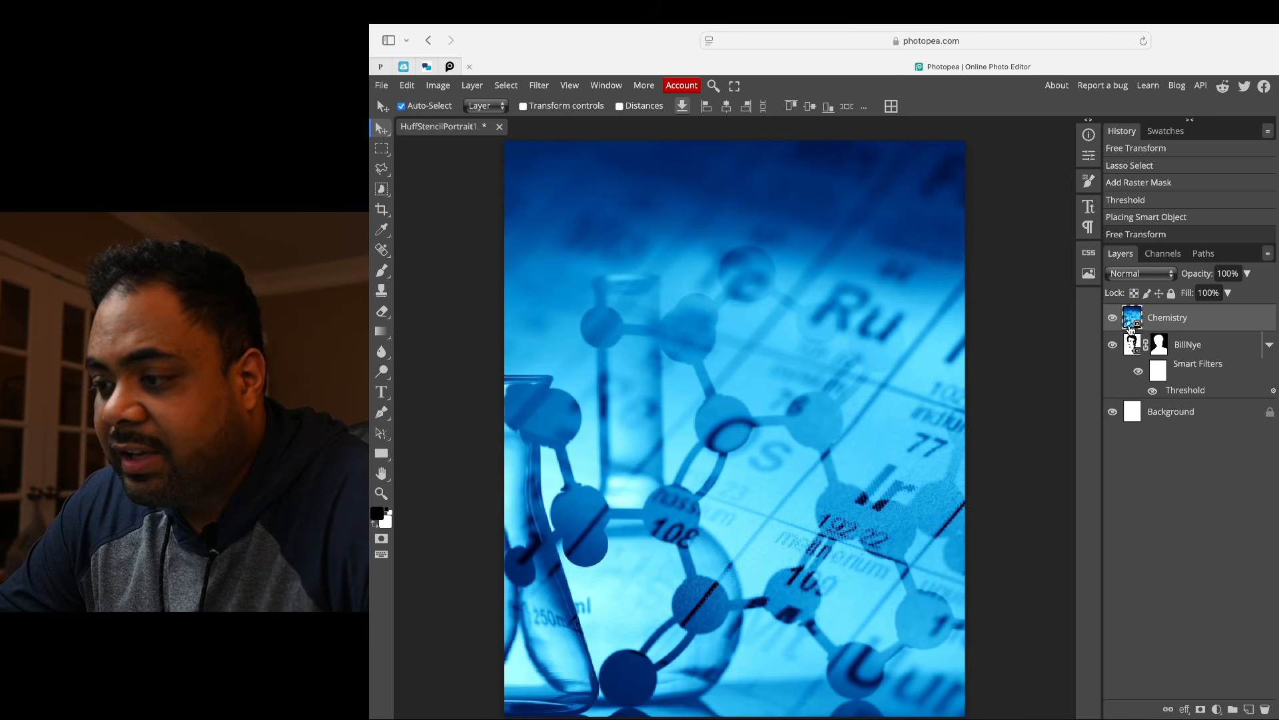
Step: Clip the Chemistry layer to the BillNye layer with a clipping mask and set its blend mode to Screen
left_click(1131, 330, "alt")
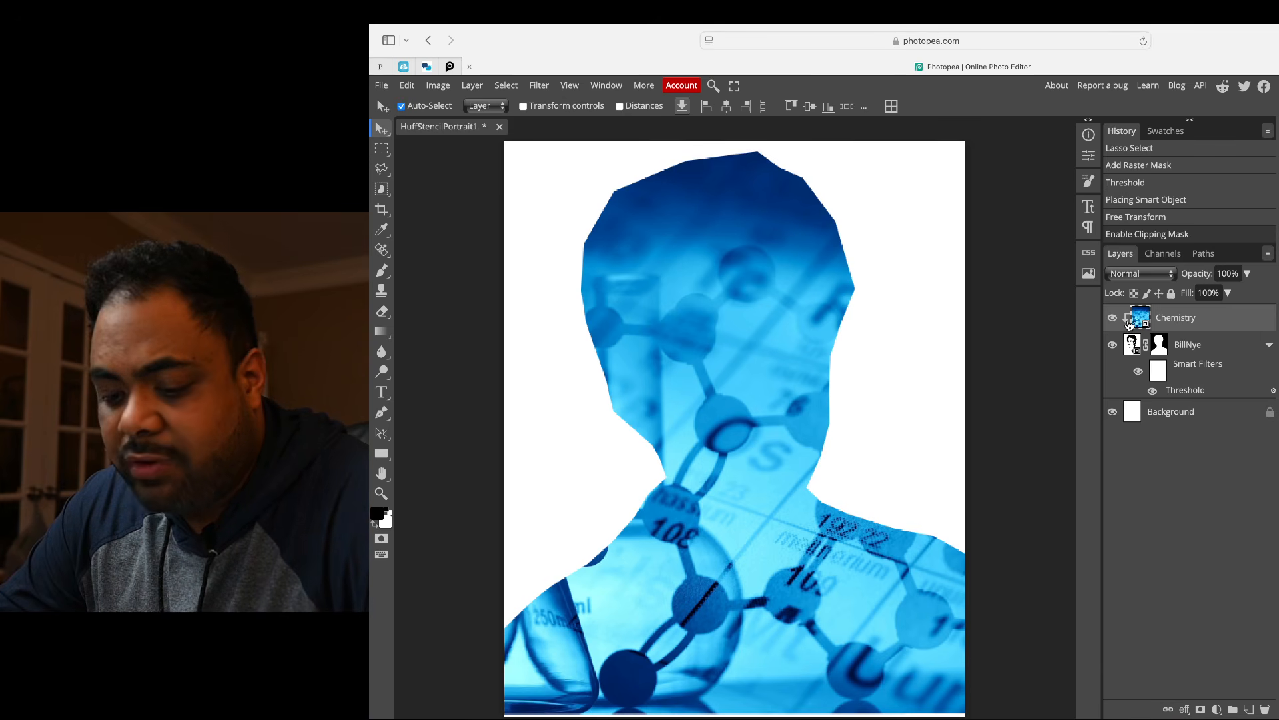
key("ctrl+z")
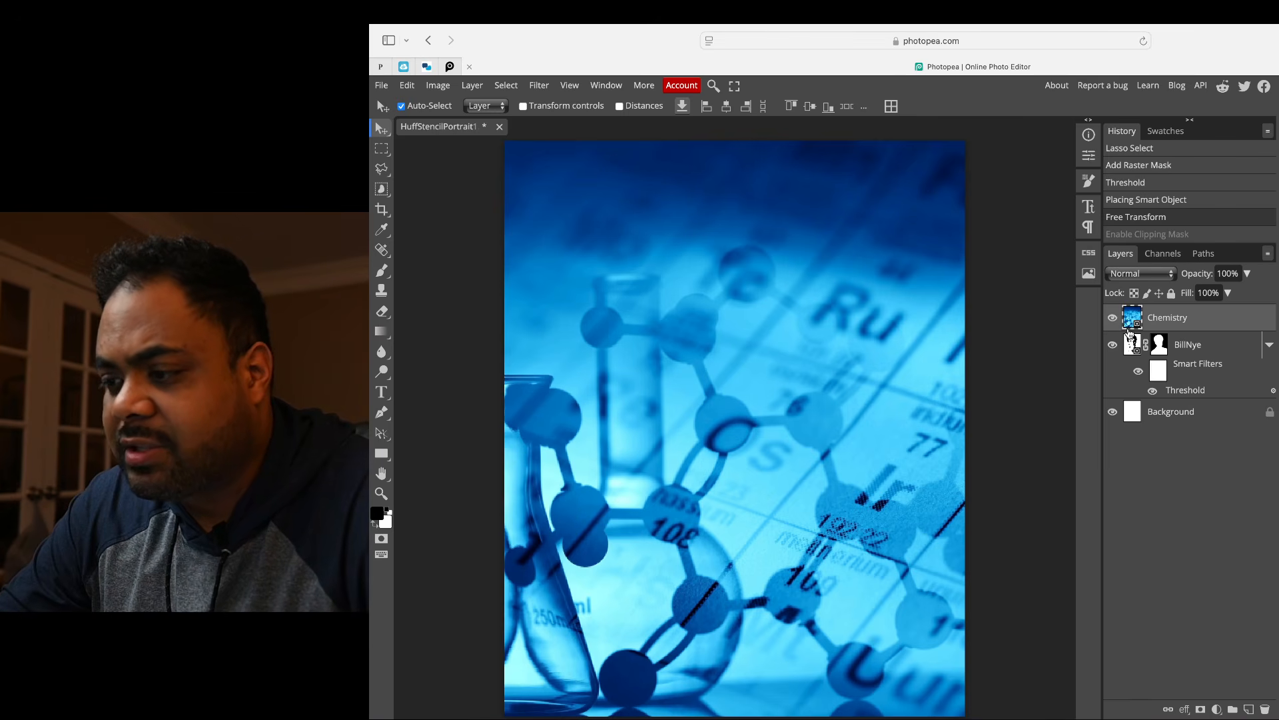
left_click(1130, 331, "alt")
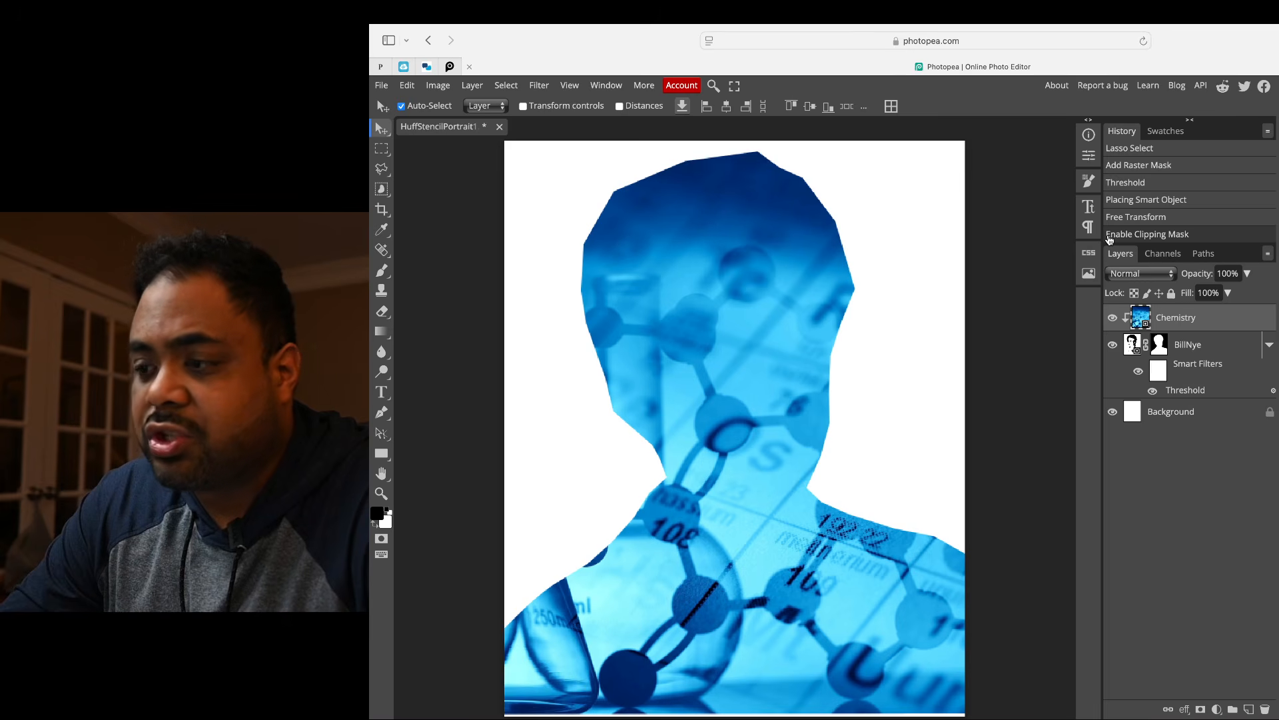
left_click(1137, 278)
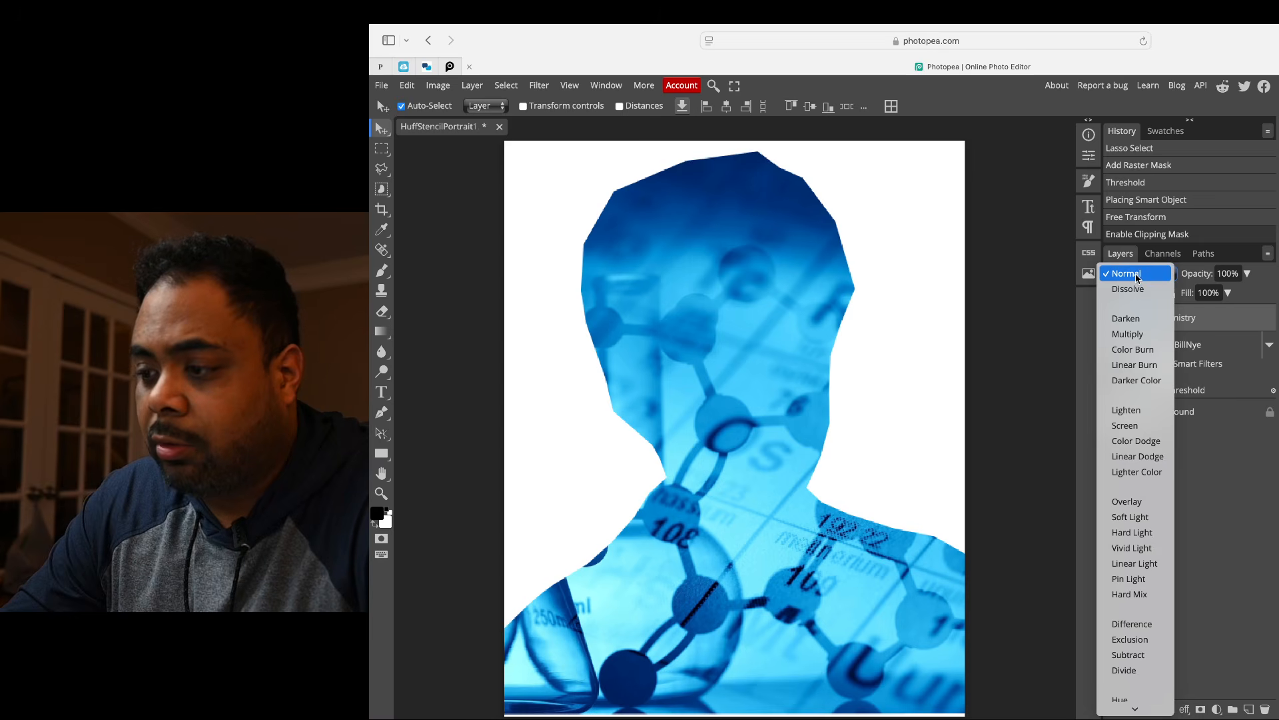
left_click(1126, 426)
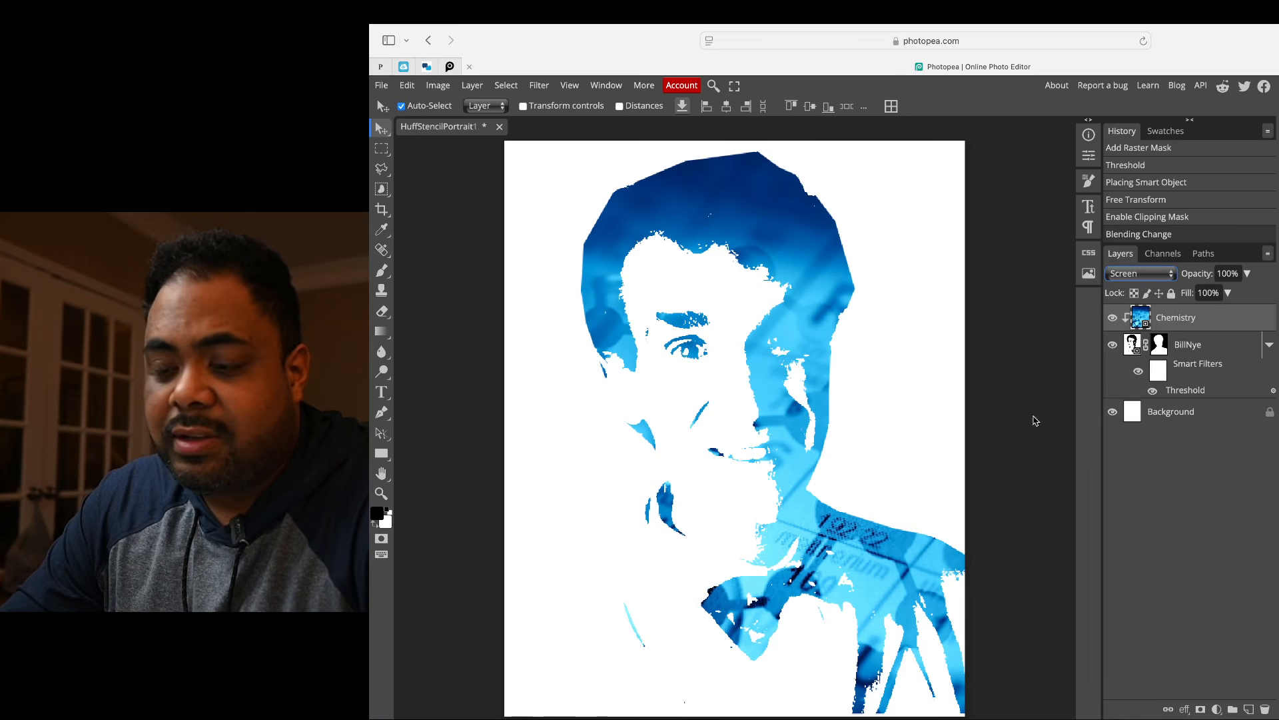
Step: Export the finished portrait as a 576 × 720 px JPG at 100% quality and save it
left_click(382, 86)
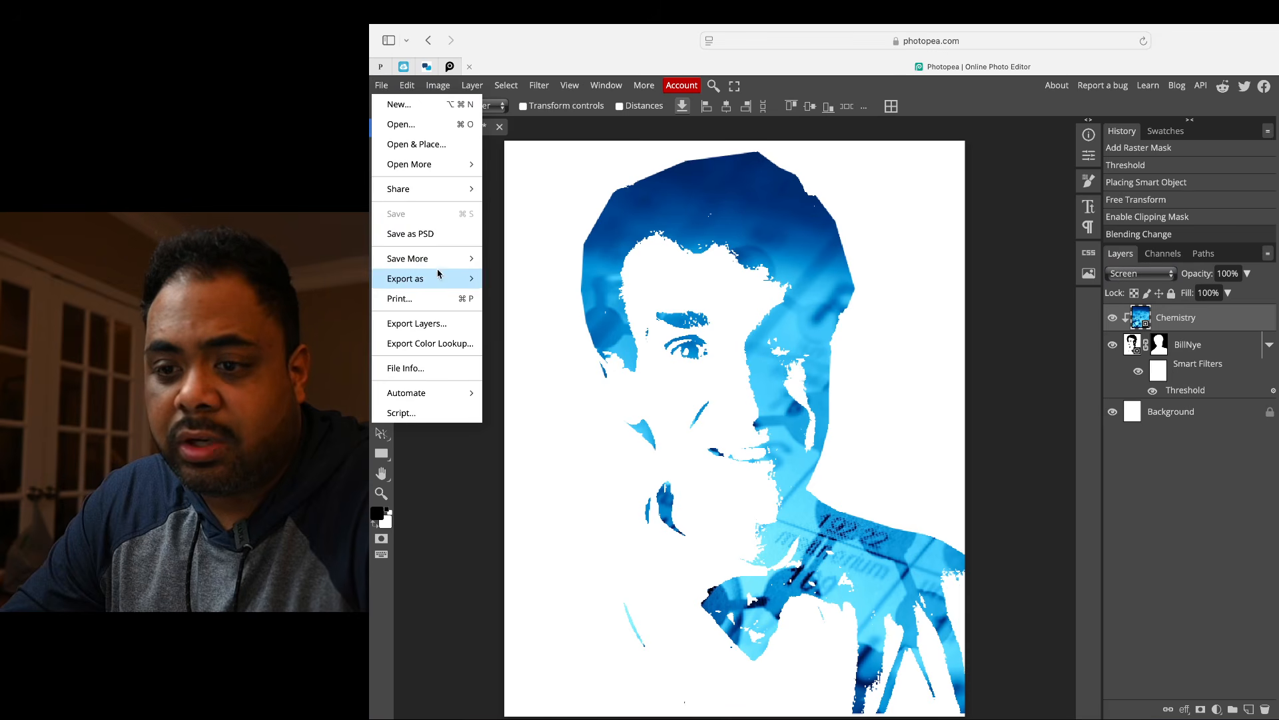
mouse_move(442, 281)
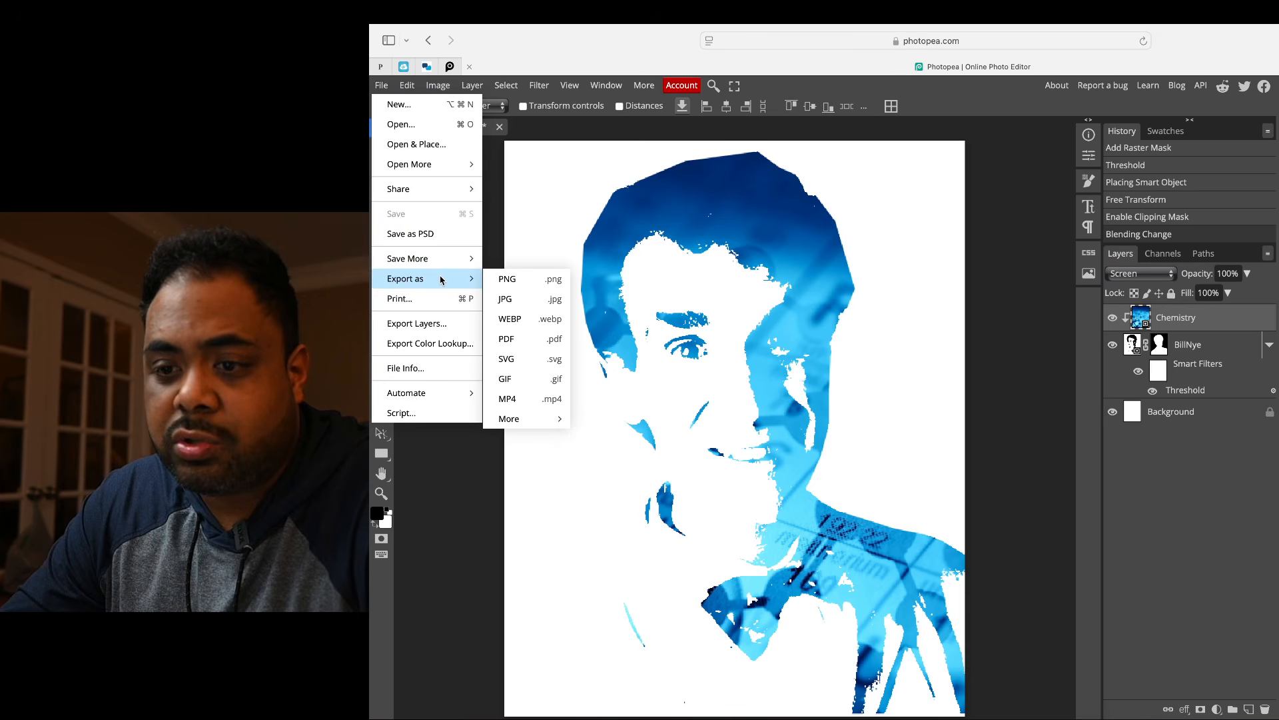
left_click(530, 303)
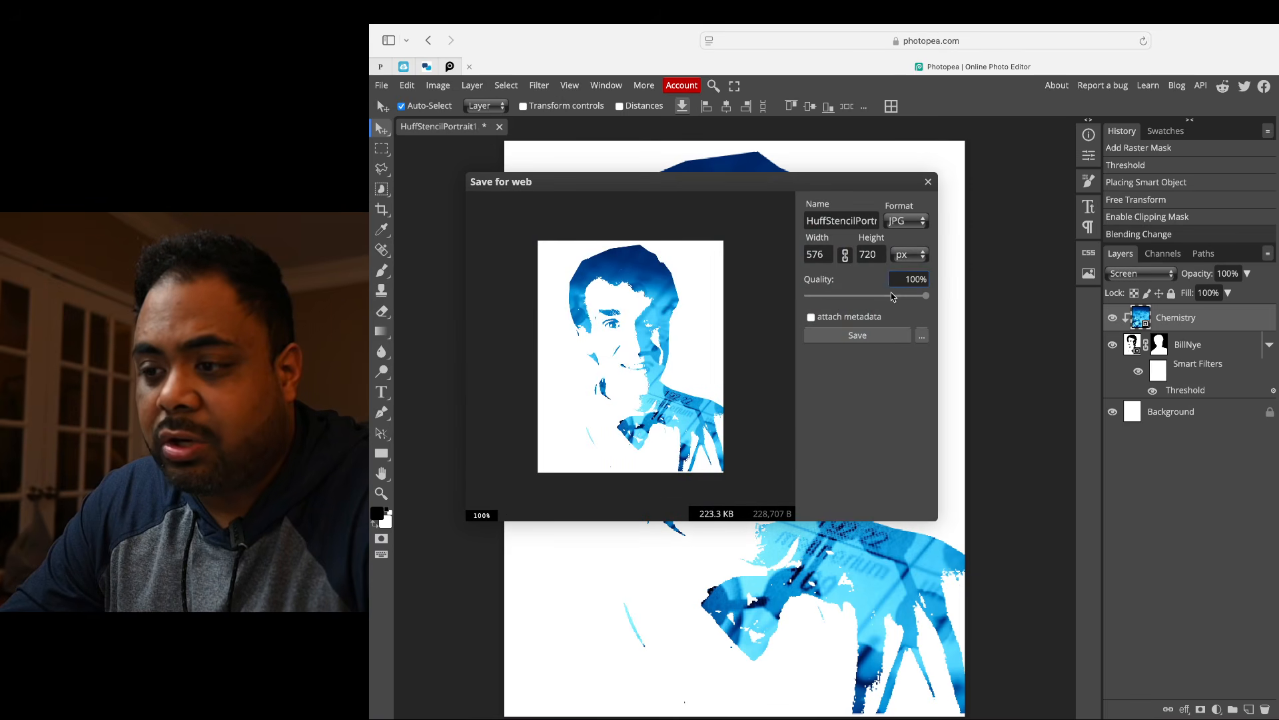
left_click(857, 337)
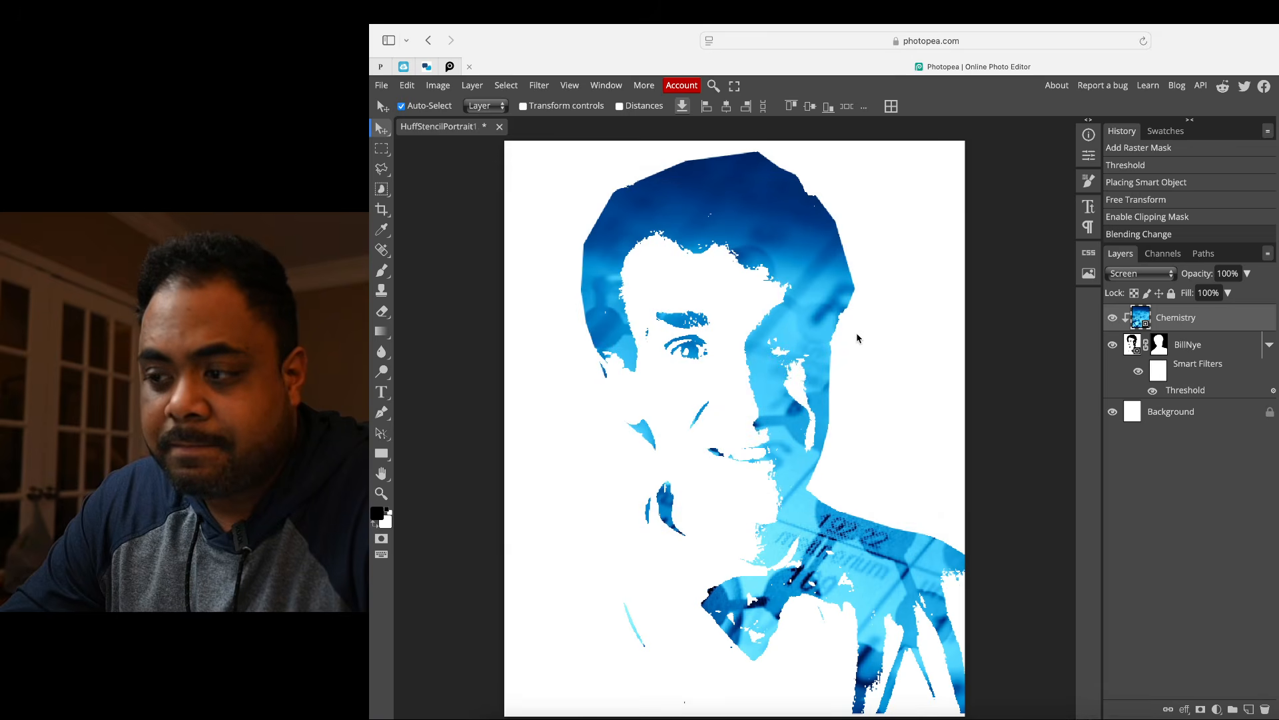